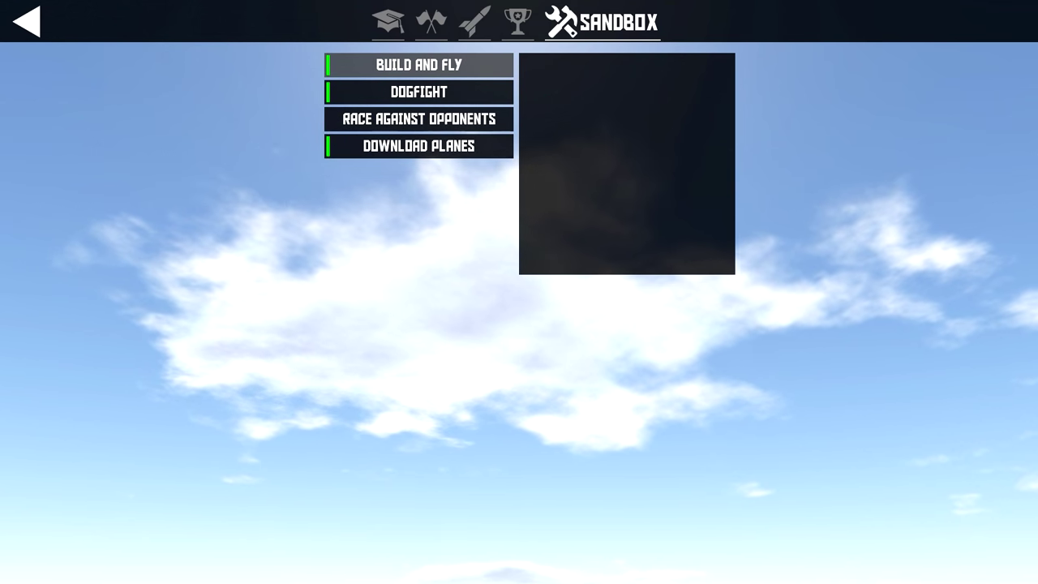
Start Build and Fly, fly the black jet over the ocean past 900 mph, then pause
{"action": "left_click", "coordinate": [418, 65]}
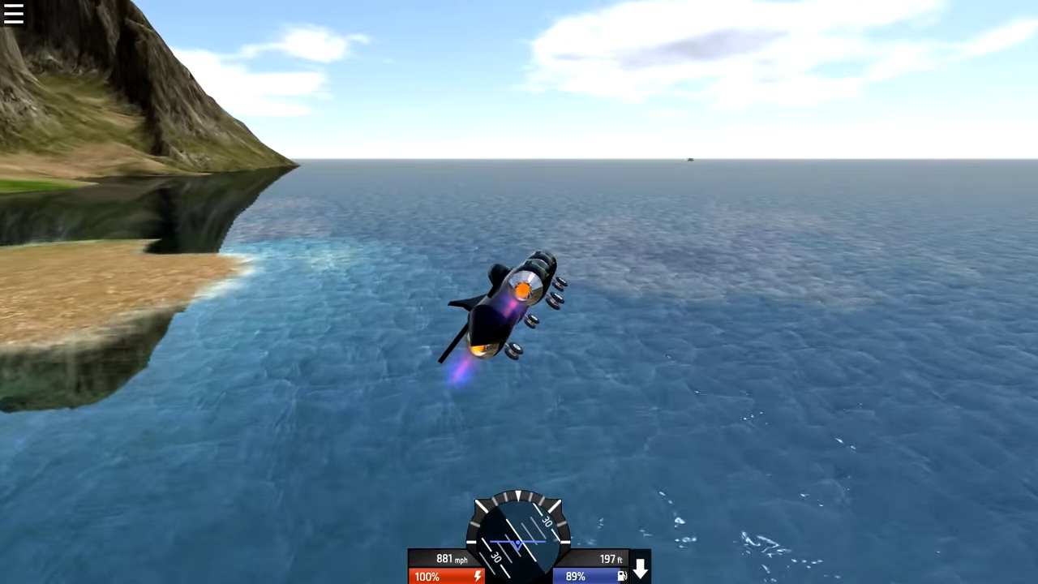
{"action": "key", "text": "Escape"}
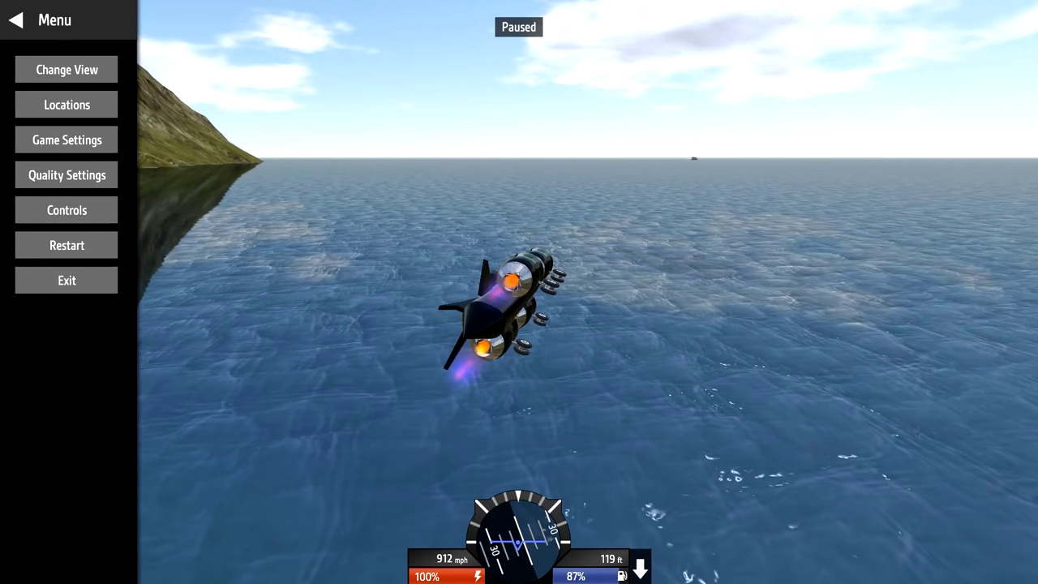
Return to the designer, nudge the small fin, and mirror the right-side engines and fin leftward
{"action": "left_click", "coordinate": [67, 280]}
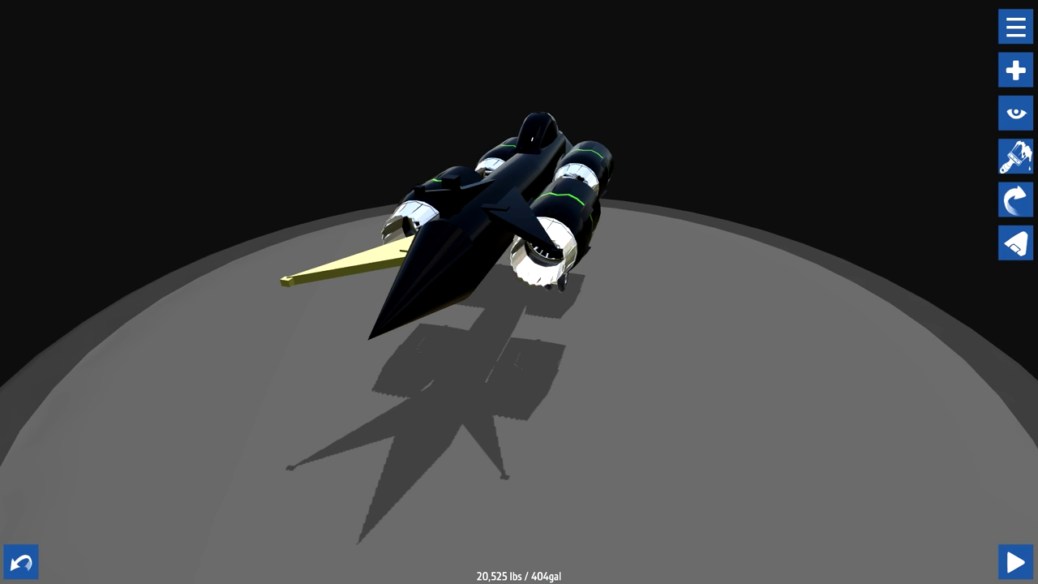
{"action": "left_click_drag", "start_coordinate": [519, 243], "coordinate": [515, 248]}
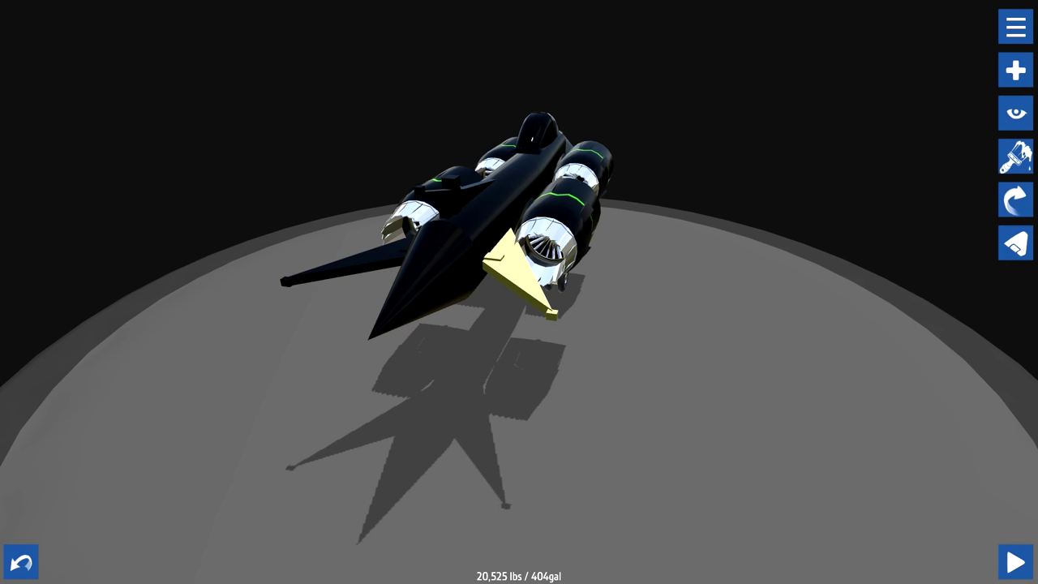
{"action": "left_click", "coordinate": [1015, 27]}
{"action": "left_click", "coordinate": [81, 265]}
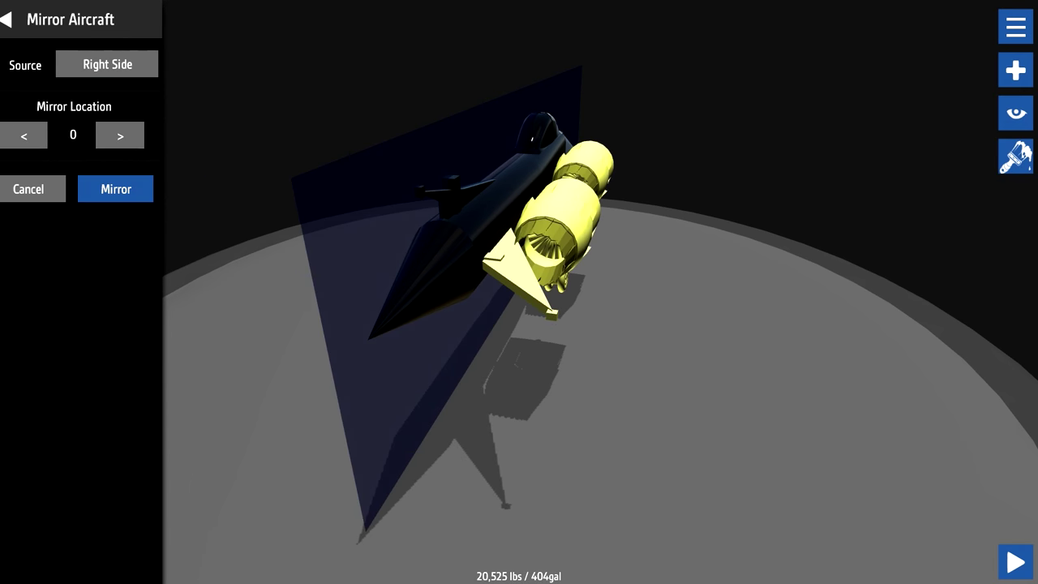
{"action": "left_click", "coordinate": [129, 188]}
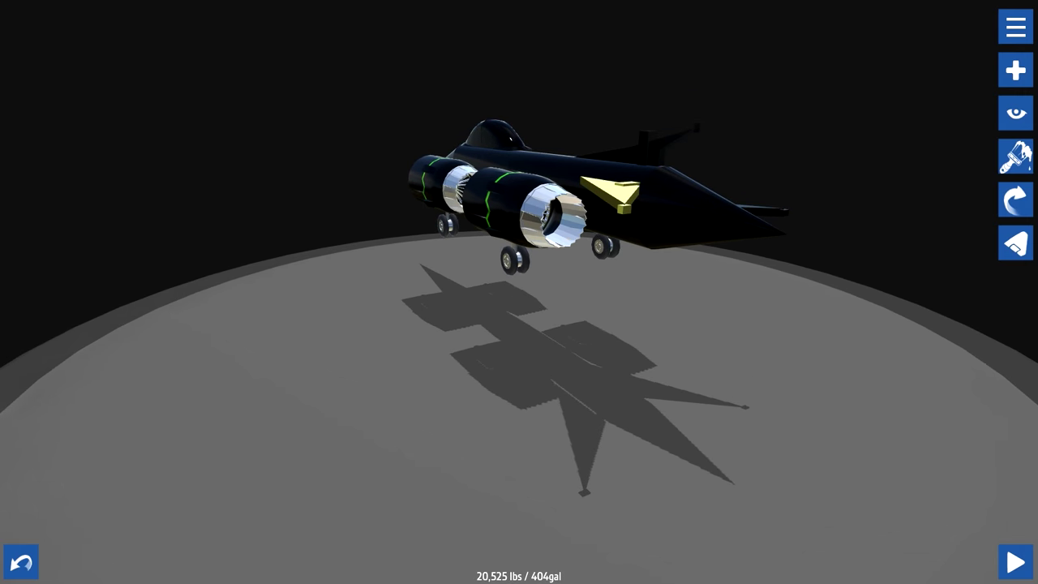
Run Mirror Aircraft twice so four mirrored engines surround the fuselage
{"action": "left_click", "coordinate": [1015, 26]}
{"action": "left_click", "coordinate": [81, 266]}
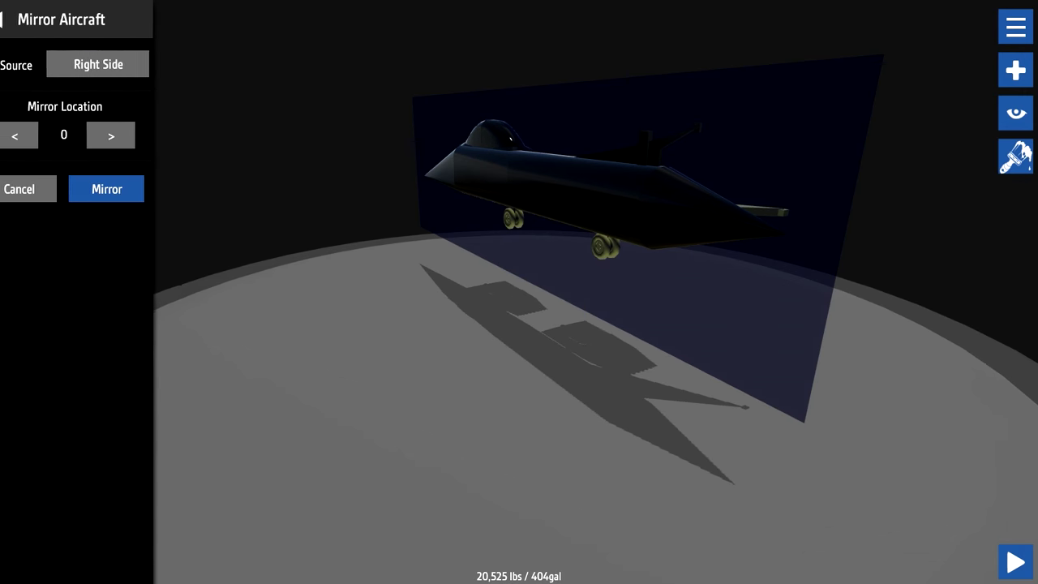
{"action": "left_click", "coordinate": [130, 188]}
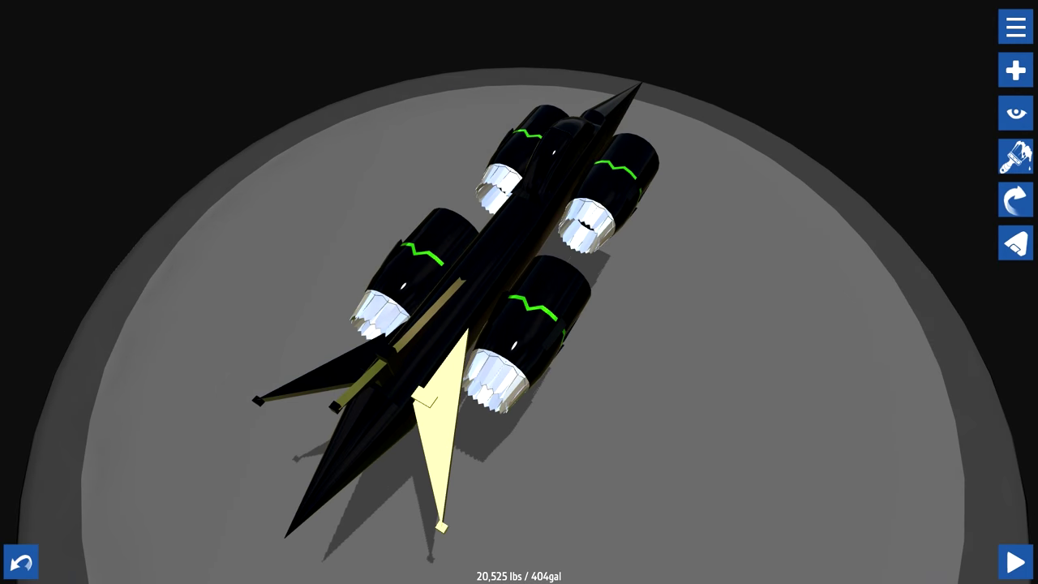
{"action": "left_click", "coordinate": [1015, 26]}
{"action": "left_click", "coordinate": [81, 266]}
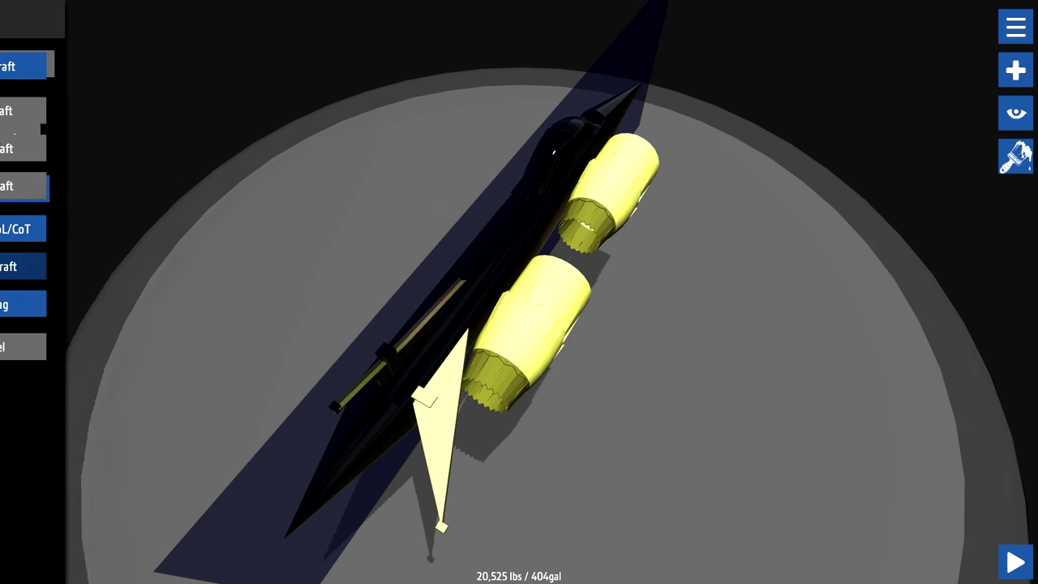
{"action": "left_click", "coordinate": [129, 189]}
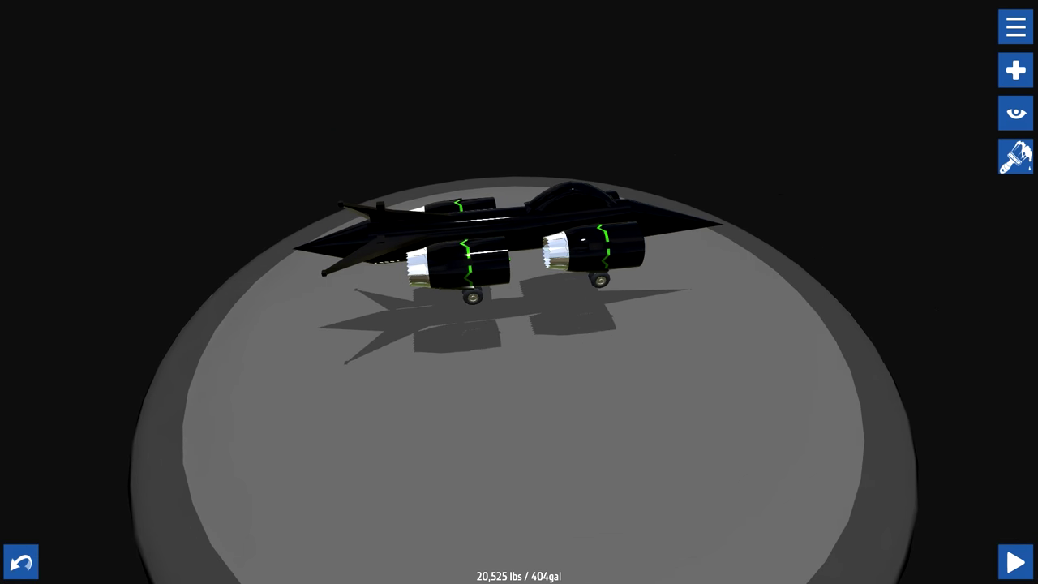
Detach the rear engine section and lengthen the fuselage block to hold 180 gal
{"action": "mouse_move", "coordinate": [458, 263]}
{"action": "left_mouse_down"}
{"action": "mouse_move", "coordinate": [243, 194]}
{"action": "mouse_move", "coordinate": [258, 158]}
{"action": "left_mouse_up"}
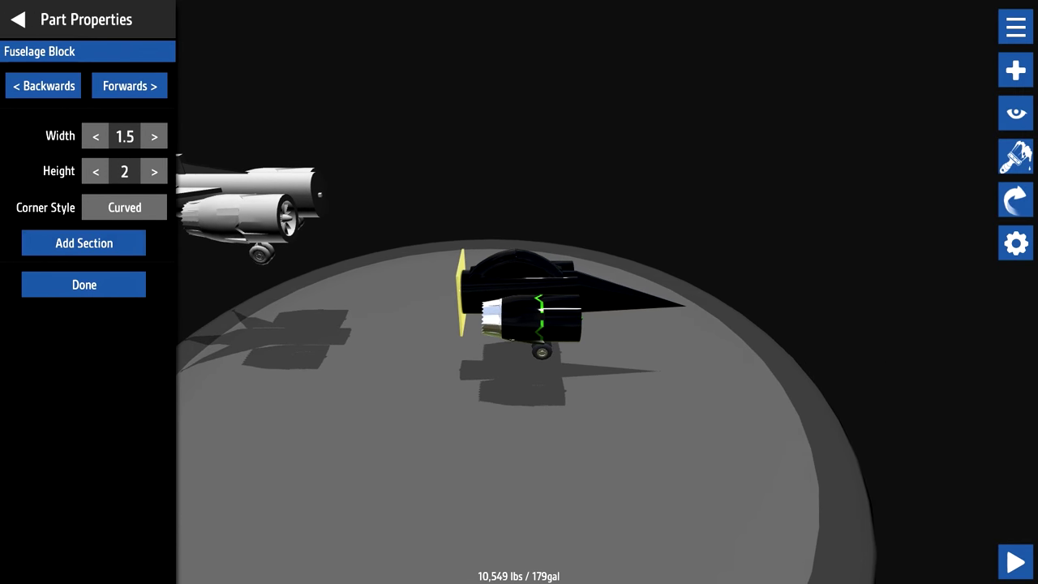
{"action": "left_click", "coordinate": [84, 242]}
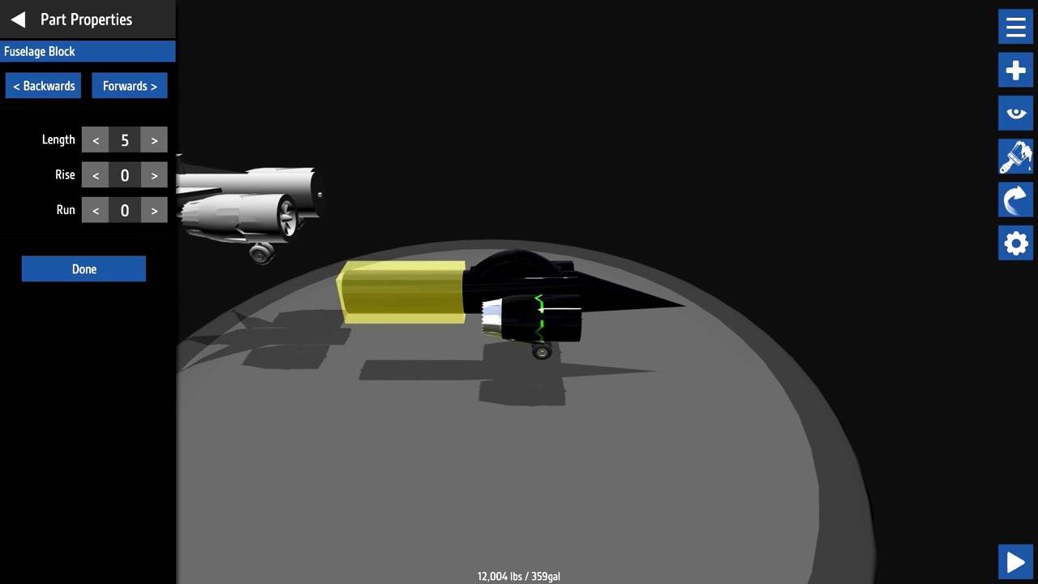
{"action": "left_click_drag", "start_coordinate": [616, 422], "coordinate": [567, 470]}
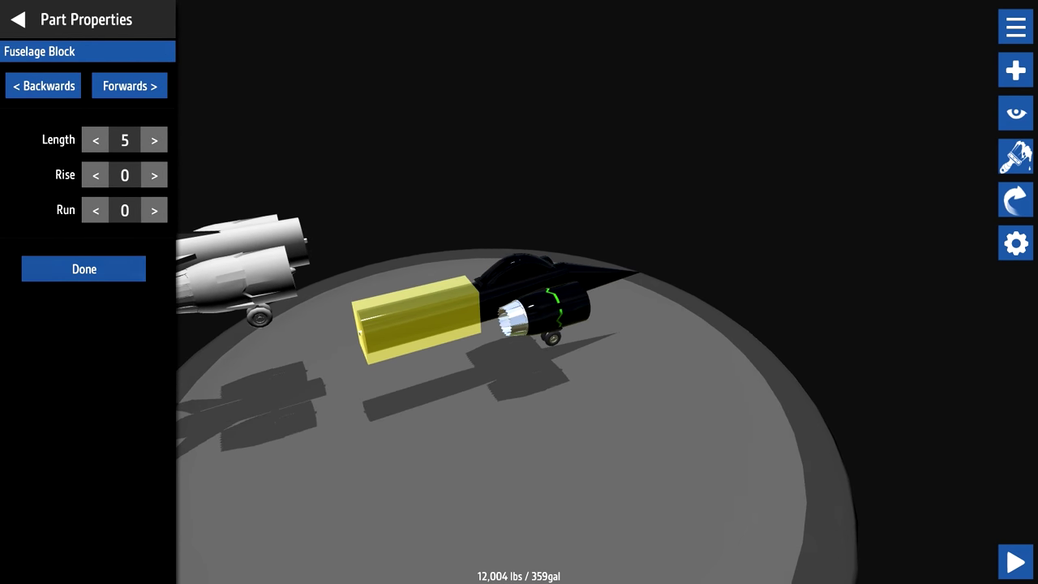
{"action": "left_click", "coordinate": [43, 85]}
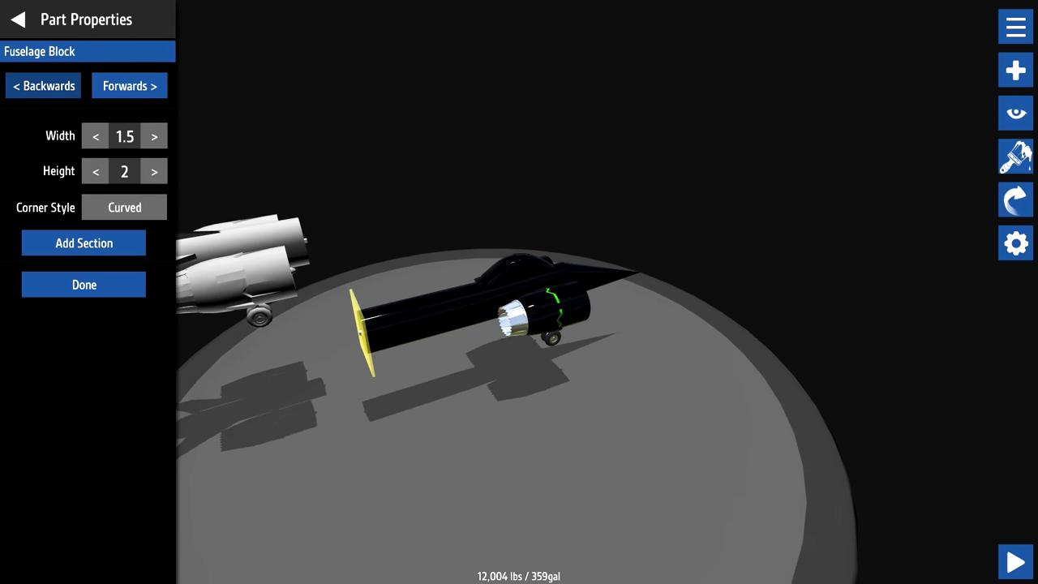
{"action": "mouse_move", "coordinate": [567, 445]}
{"action": "left_mouse_down"}
{"action": "mouse_move", "coordinate": [535, 470]}
{"action": "mouse_move", "coordinate": [551, 486]}
{"action": "left_mouse_up"}
{"action": "left_click", "coordinate": [84, 268]}
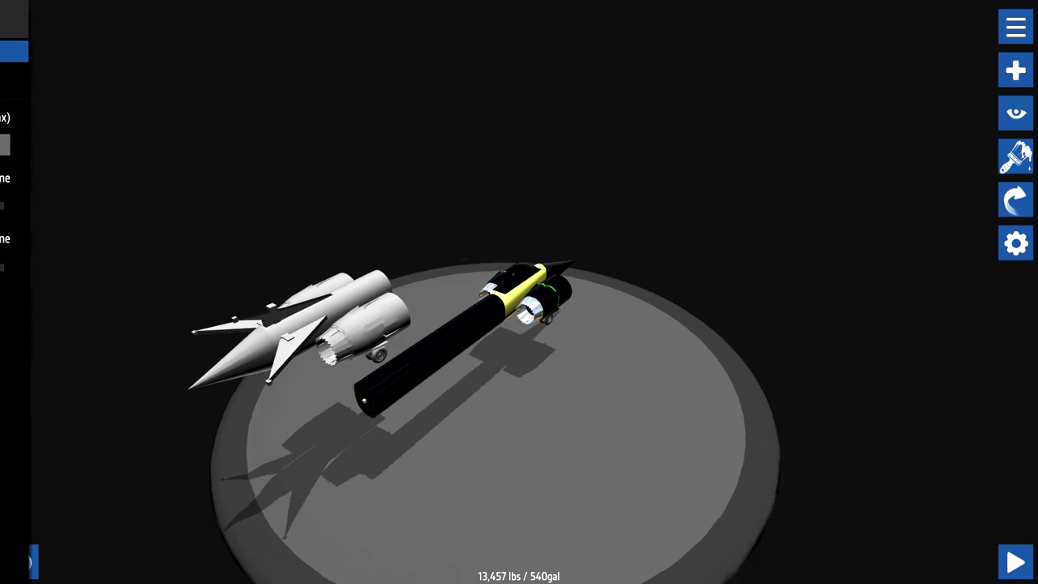
Reattach the detached engine section to the rear of the lengthened fuselage
{"action": "left_click_drag", "start_coordinate": [567, 446], "coordinate": [518, 487]}
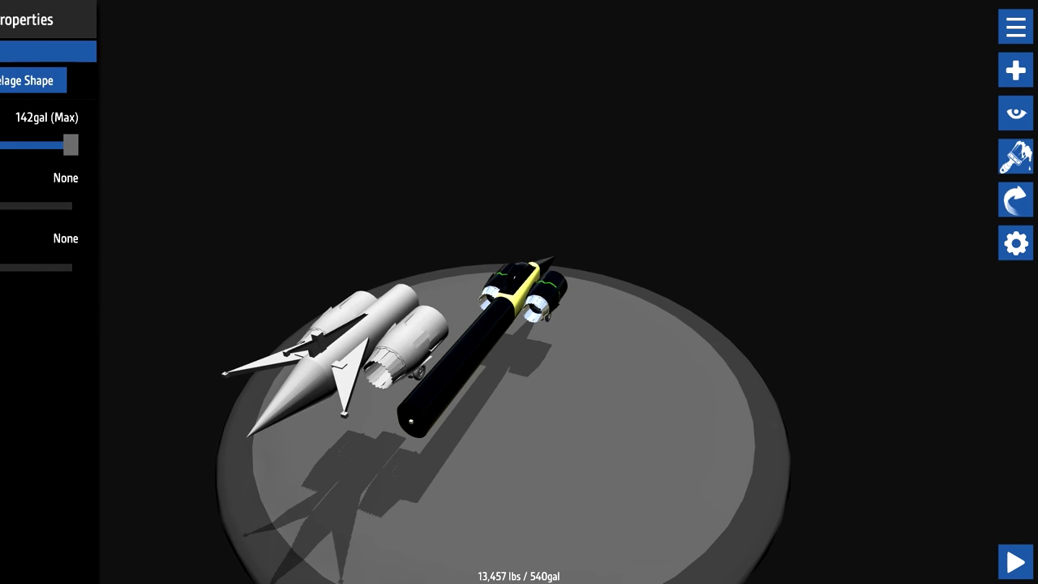
{"action": "mouse_move", "coordinate": [494, 294]}
{"action": "left_mouse_down"}
{"action": "mouse_move", "coordinate": [357, 437]}
{"action": "mouse_move", "coordinate": [381, 450]}
{"action": "left_mouse_up"}
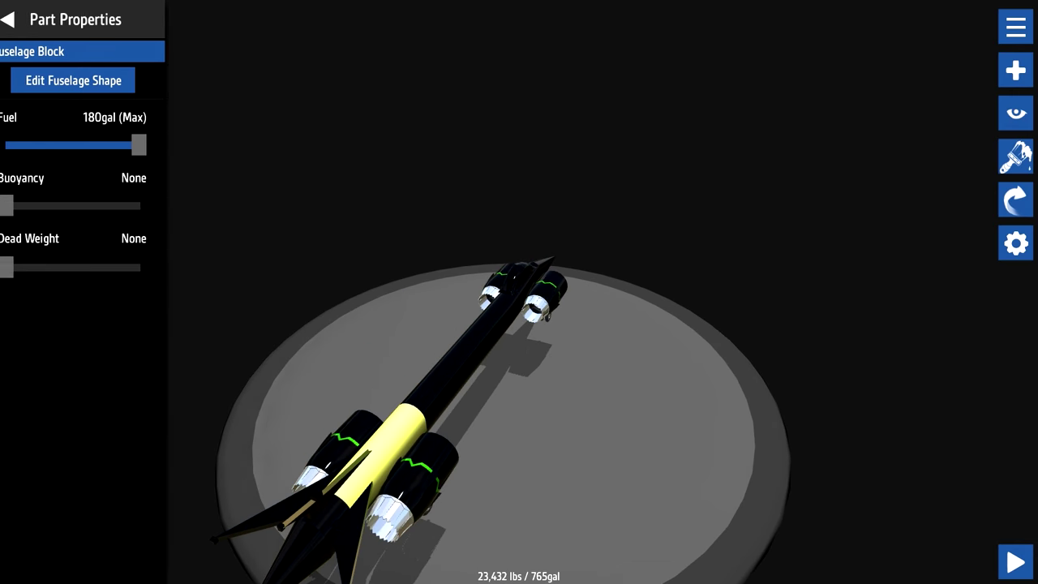
{"action": "mouse_move", "coordinate": [568, 446]}
{"action": "left_mouse_down"}
{"action": "mouse_move", "coordinate": [680, 413]}
{"action": "mouse_move", "coordinate": [454, 495]}
{"action": "mouse_move", "coordinate": [567, 479]}
{"action": "left_mouse_up"}
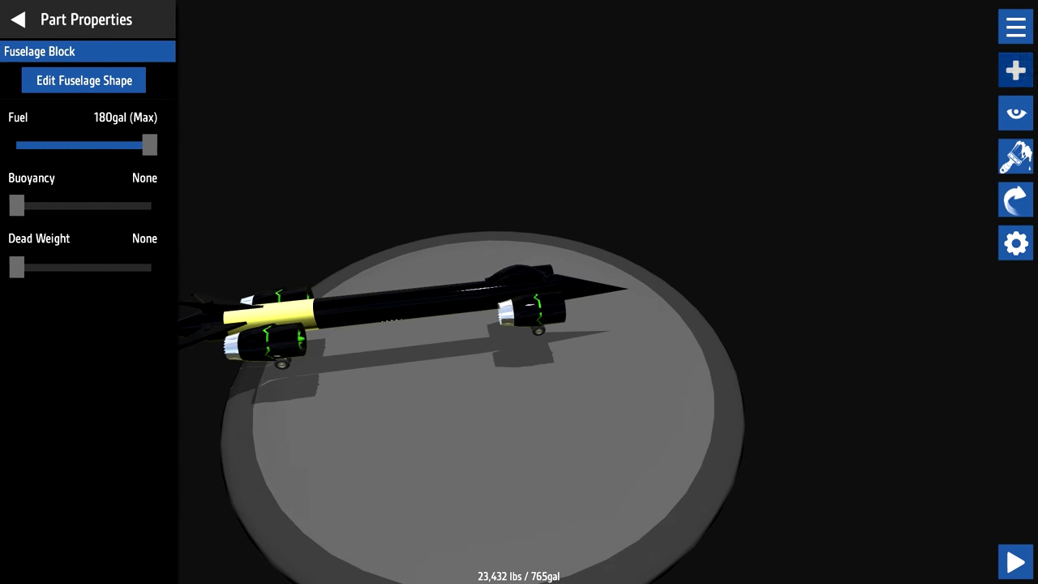
{"action": "left_click", "coordinate": [1015, 70]}
Add a Blasto engine from Propulsion and slide it rearward along the fuselage
{"action": "left_click", "coordinate": [85, 175]}
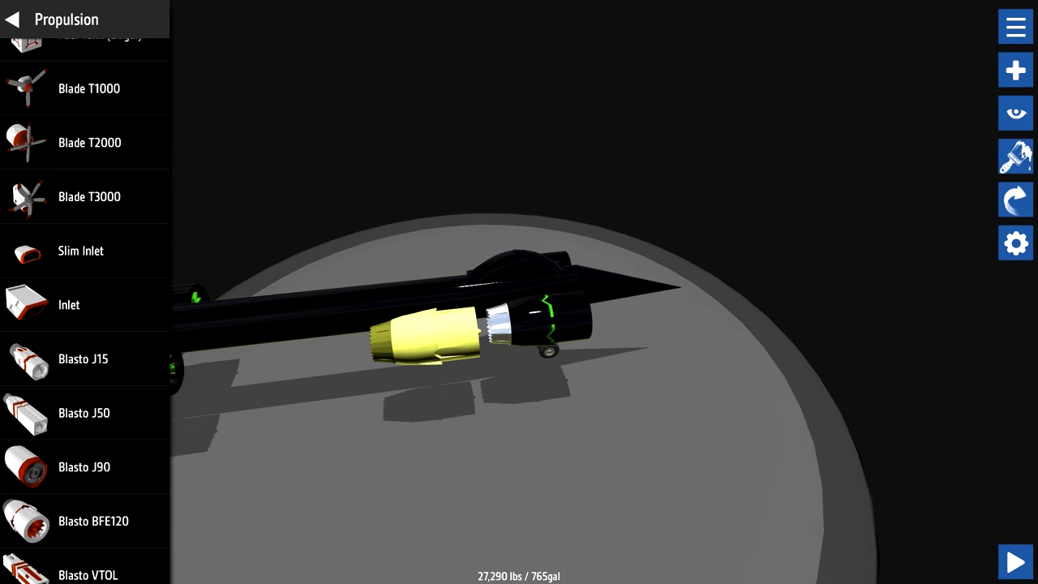
{"action": "left_click_drag", "start_coordinate": [486, 406], "coordinate": [535, 162]}
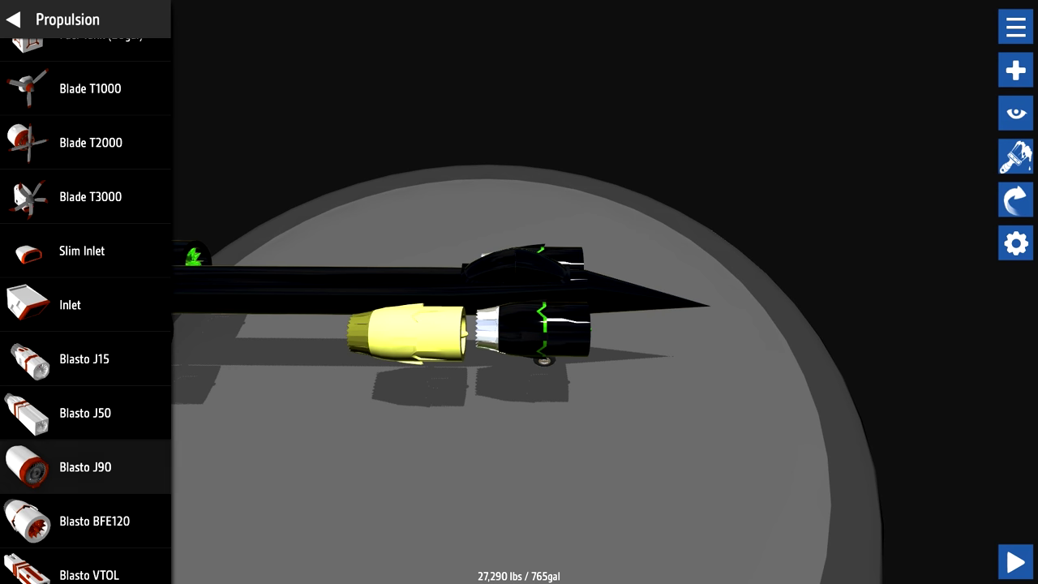
{"action": "left_click_drag", "start_coordinate": [405, 333], "coordinate": [215, 333]}
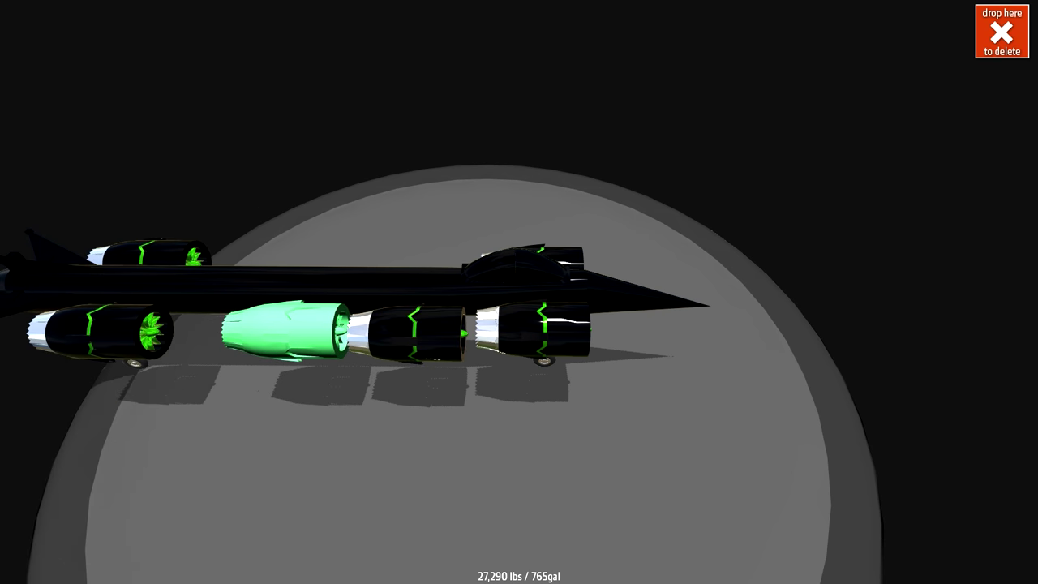
{"action": "left_click_drag", "start_coordinate": [263, 332], "coordinate": [268, 333]}
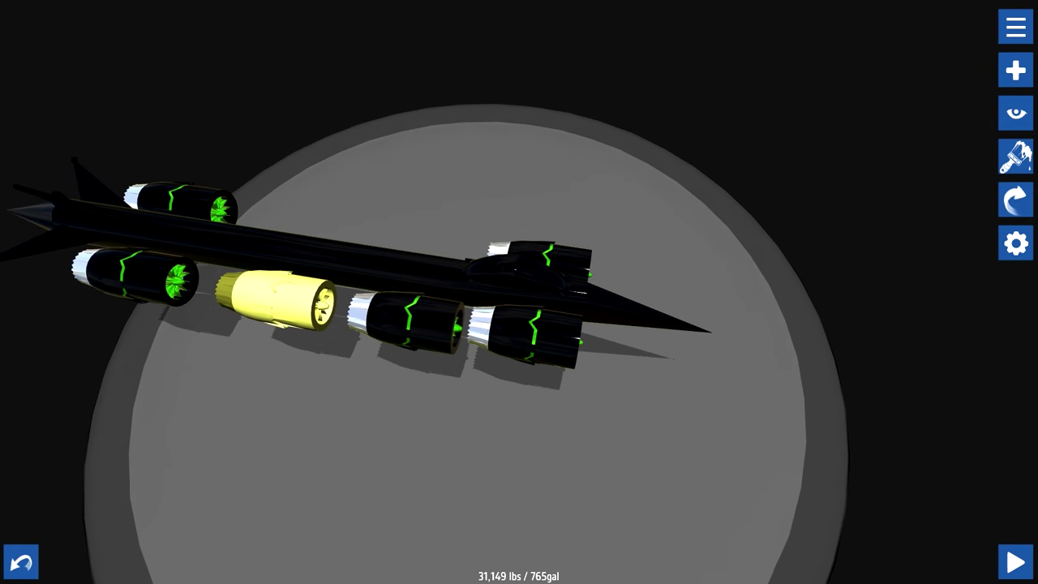
{"action": "left_click_drag", "start_coordinate": [519, 454], "coordinate": [567, 486]}
Reposition the middle and yellow engines beside the fuselage
{"action": "left_click_drag", "start_coordinate": [426, 351], "coordinate": [401, 348]}
{"action": "left_click_drag", "start_coordinate": [272, 369], "coordinate": [252, 373]}
{"action": "left_click_drag", "start_coordinate": [519, 486], "coordinate": [519, 283]}
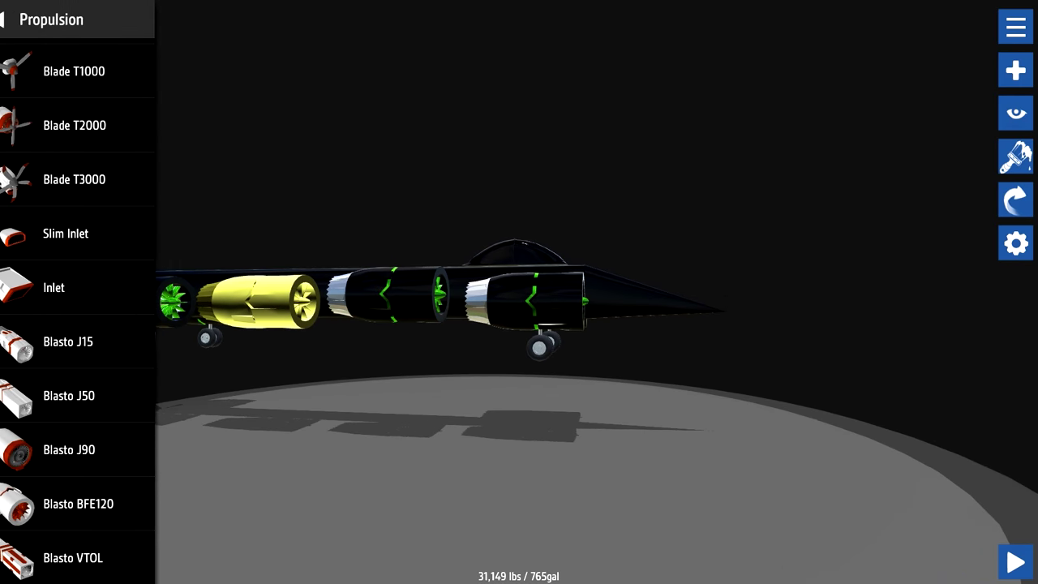
{"action": "left_click_drag", "start_coordinate": [260, 299], "coordinate": [235, 292]}
{"action": "left_click_drag", "start_coordinate": [519, 487], "coordinate": [519, 406]}
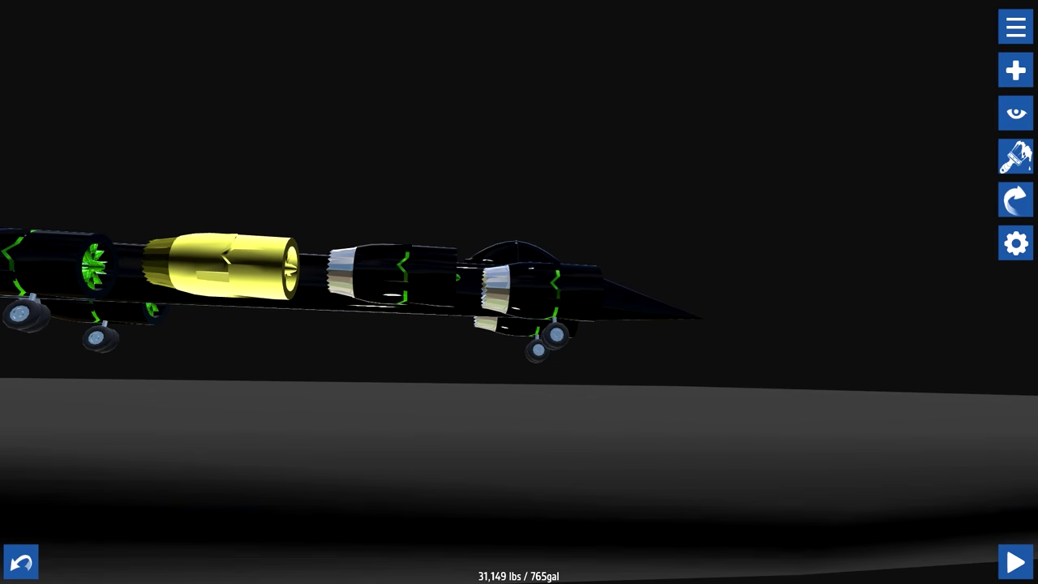
Rearrange the rear and front engines into a side row, reaching 31,149 lbs
{"action": "left_click_drag", "start_coordinate": [389, 287], "coordinate": [397, 296]}
{"action": "left_click_drag", "start_coordinate": [227, 287], "coordinate": [212, 290]}
{"action": "mouse_move", "coordinate": [519, 446]}
{"action": "left_mouse_down"}
{"action": "mouse_move", "coordinate": [519, 284]}
{"action": "mouse_move", "coordinate": [519, 446]}
{"action": "left_mouse_up"}
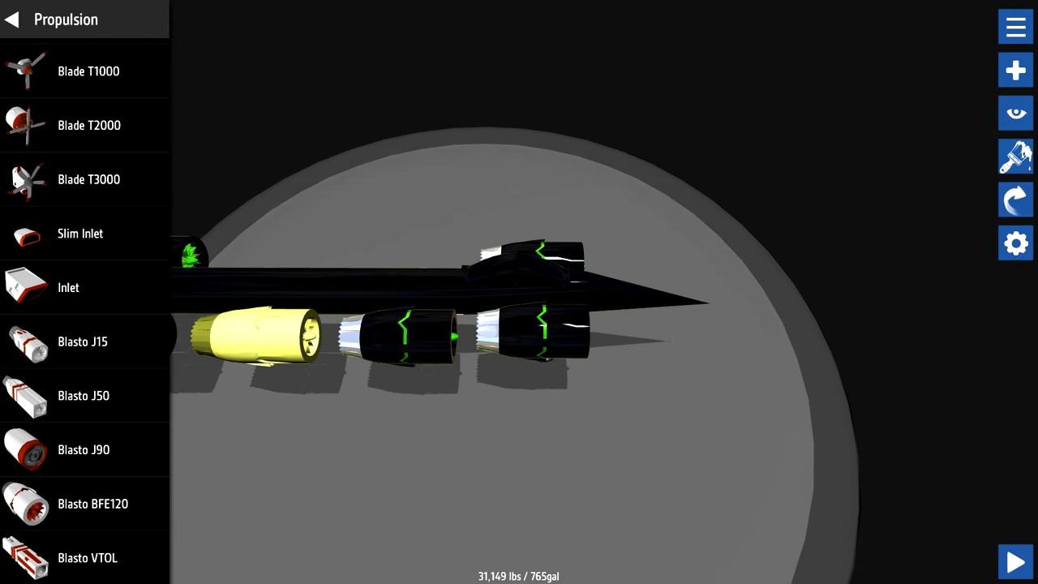
{"action": "left_click_drag", "start_coordinate": [397, 332], "coordinate": [387, 332]}
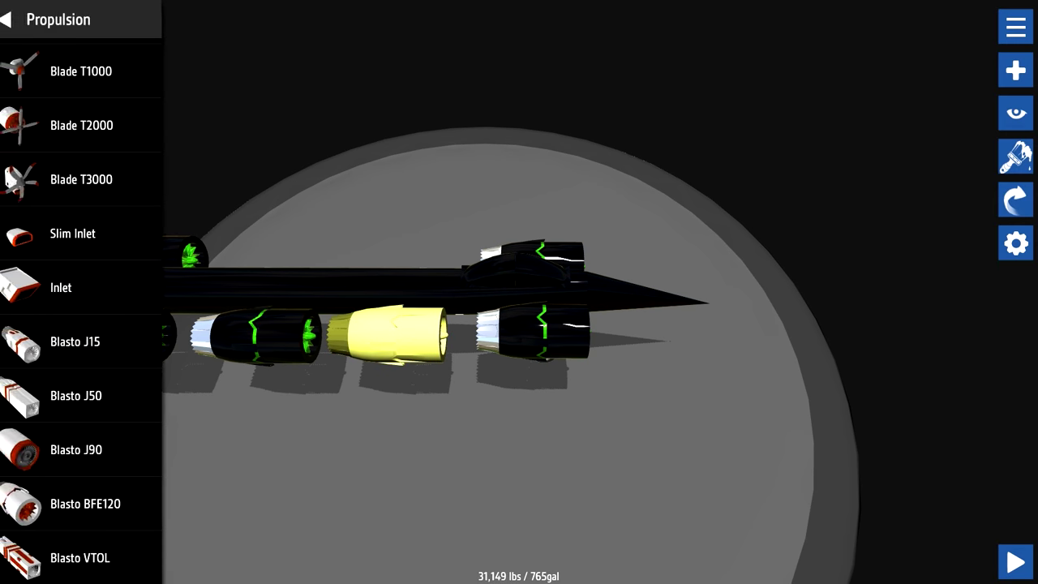
{"action": "left_click_drag", "start_coordinate": [519, 284], "coordinate": [519, 446]}
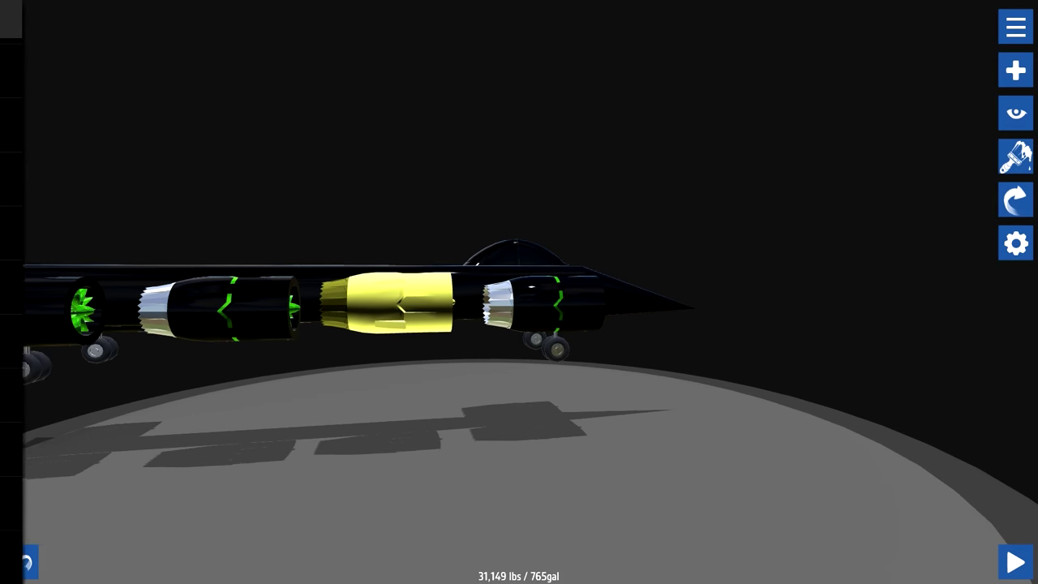
{"action": "left_click_drag", "start_coordinate": [389, 304], "coordinate": [389, 304]}
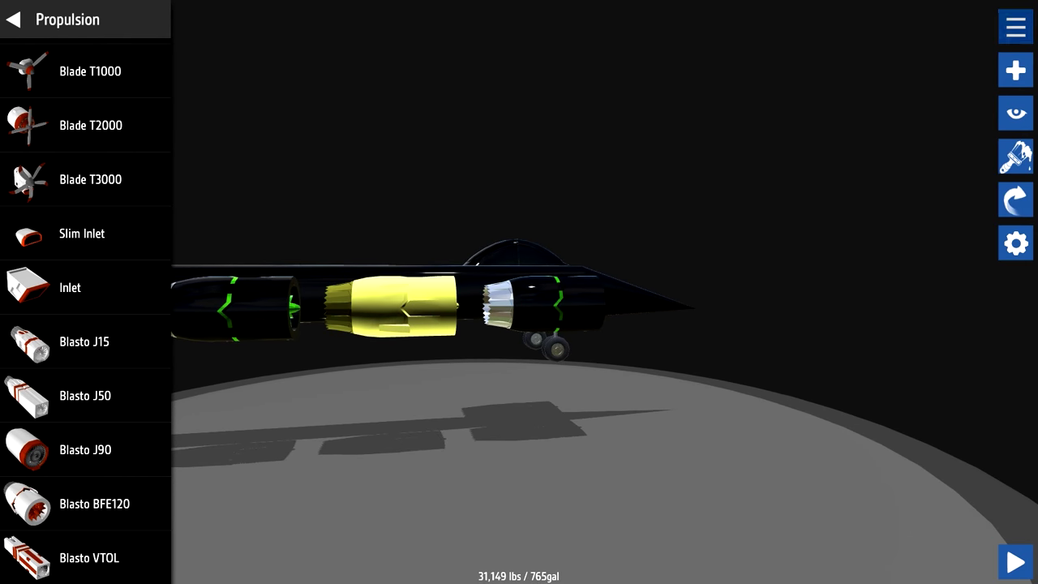
{"action": "left_click", "coordinate": [1015, 27]}
Mirror the right-side engine layout onto the left side
{"action": "left_click", "coordinate": [81, 266]}
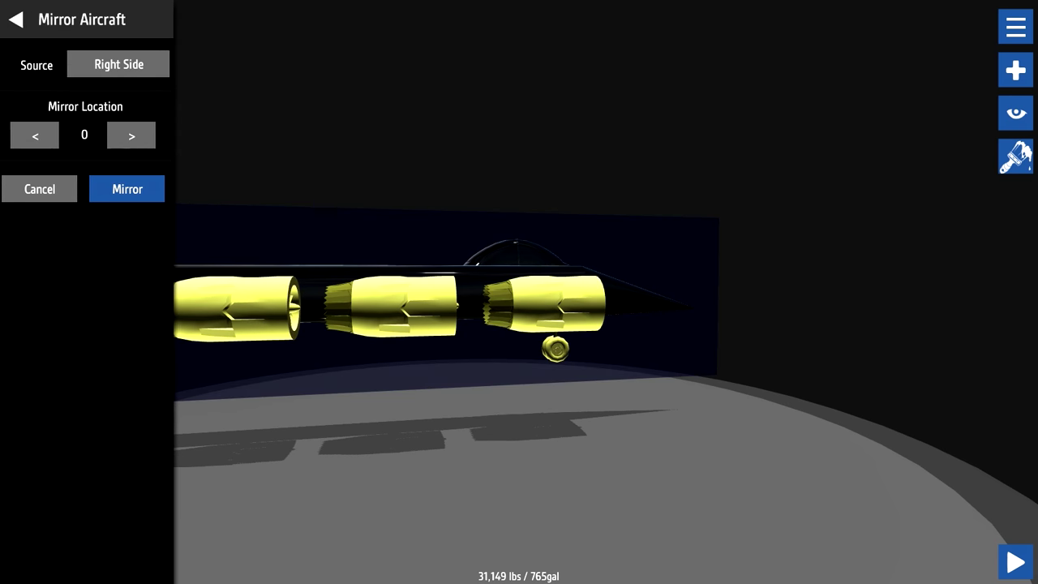
{"action": "left_click", "coordinate": [128, 188]}
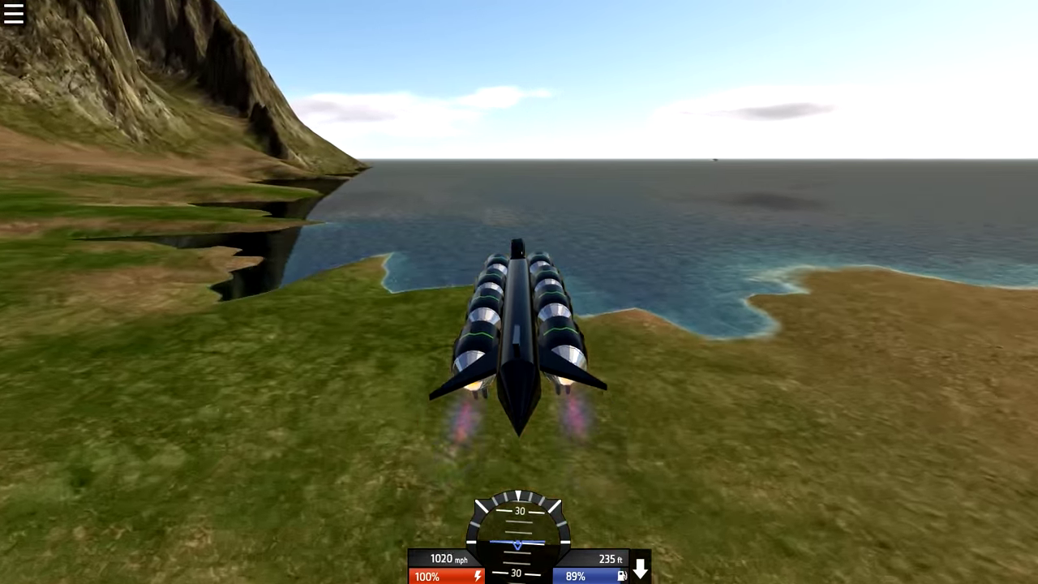
Pause the flight and attach a new jet engine from Propulsion to the craft
{"action": "key", "text": "Escape"}
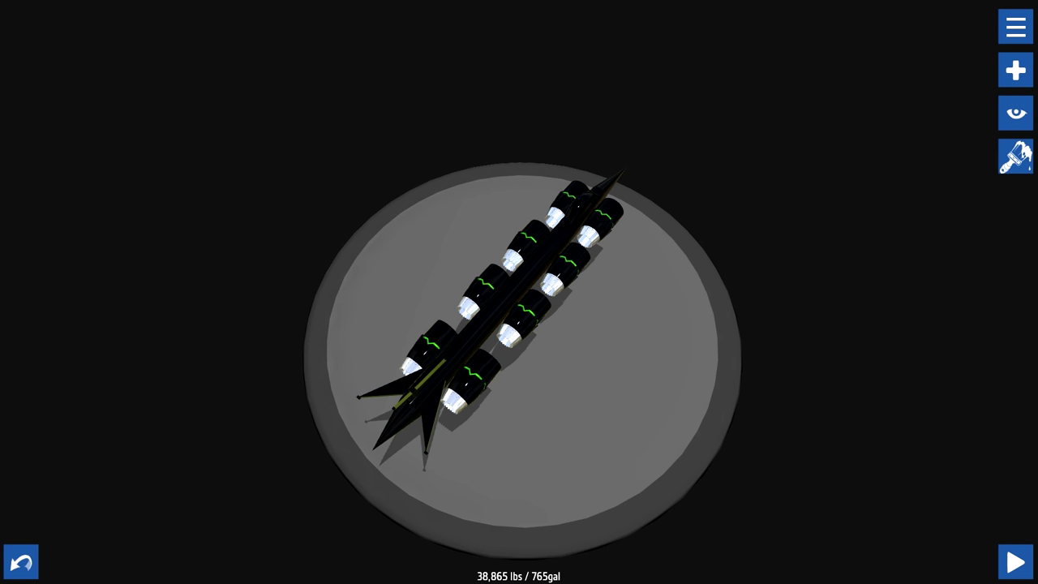
{"action": "left_click", "coordinate": [1015, 70]}
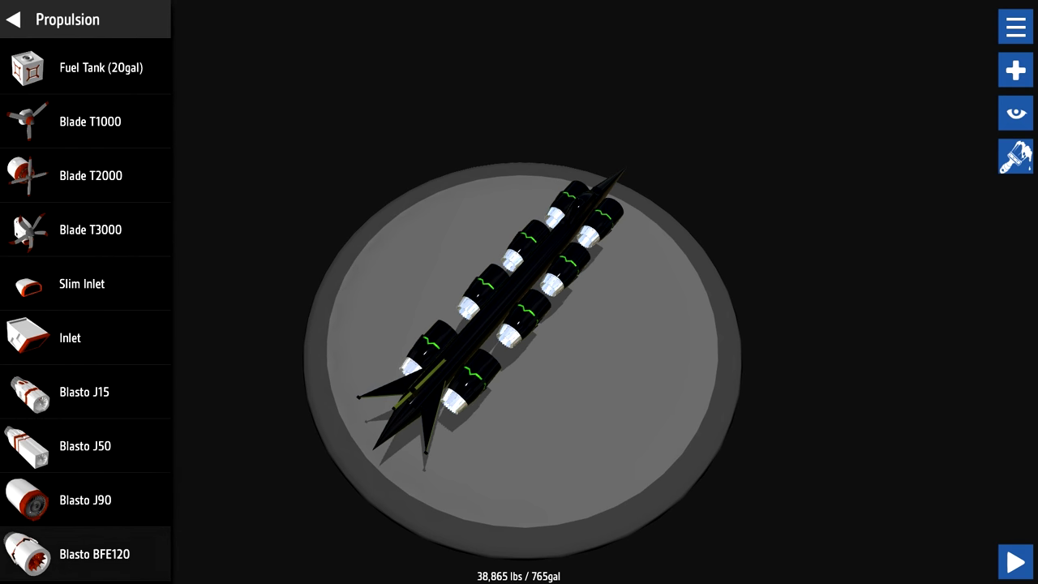
{"action": "left_click_drag", "start_coordinate": [81, 554], "coordinate": [531, 250]}
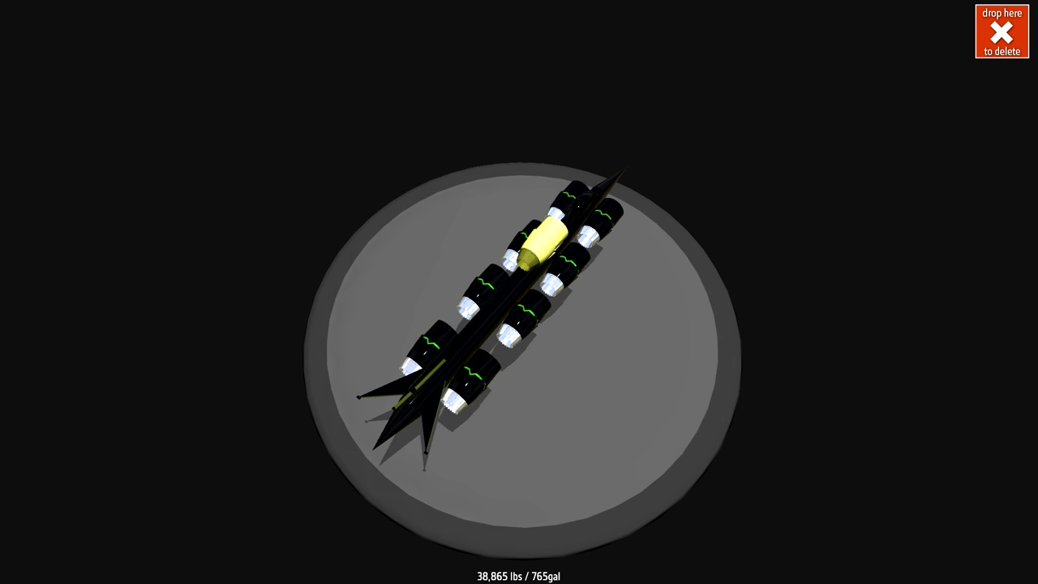
{"action": "left_click_drag", "start_coordinate": [551, 243], "coordinate": [551, 243]}
{"action": "left_click_drag", "start_coordinate": [519, 446], "coordinate": [681, 365]}
{"action": "scroll", "coordinate": [519, 325], "scroll_direction": "up", "scroll_amount": 3}
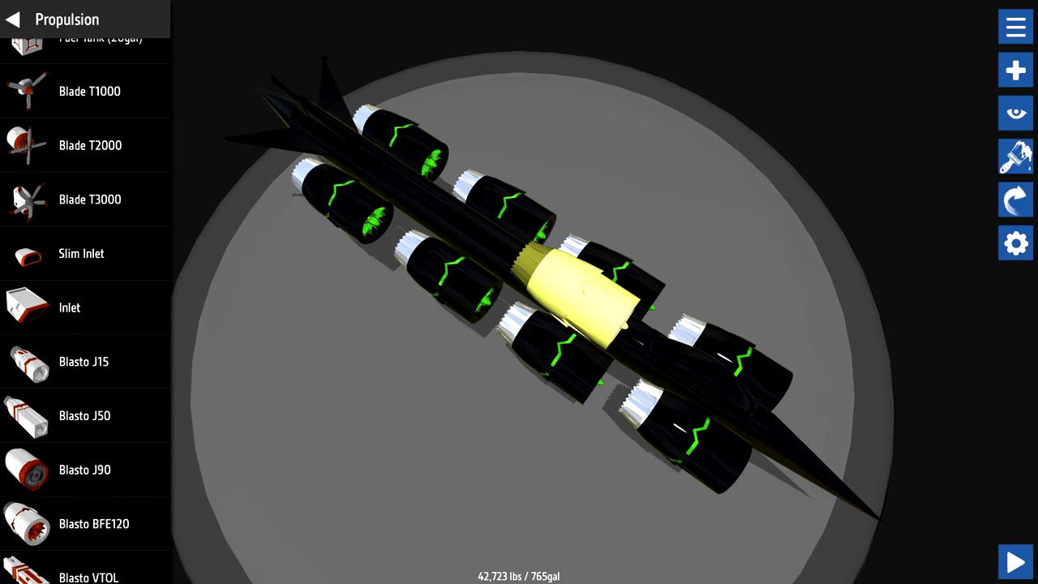
{"action": "left_click_drag", "start_coordinate": [519, 486], "coordinate": [519, 422]}
{"action": "left_click_drag", "start_coordinate": [571, 231], "coordinate": [592, 236]}
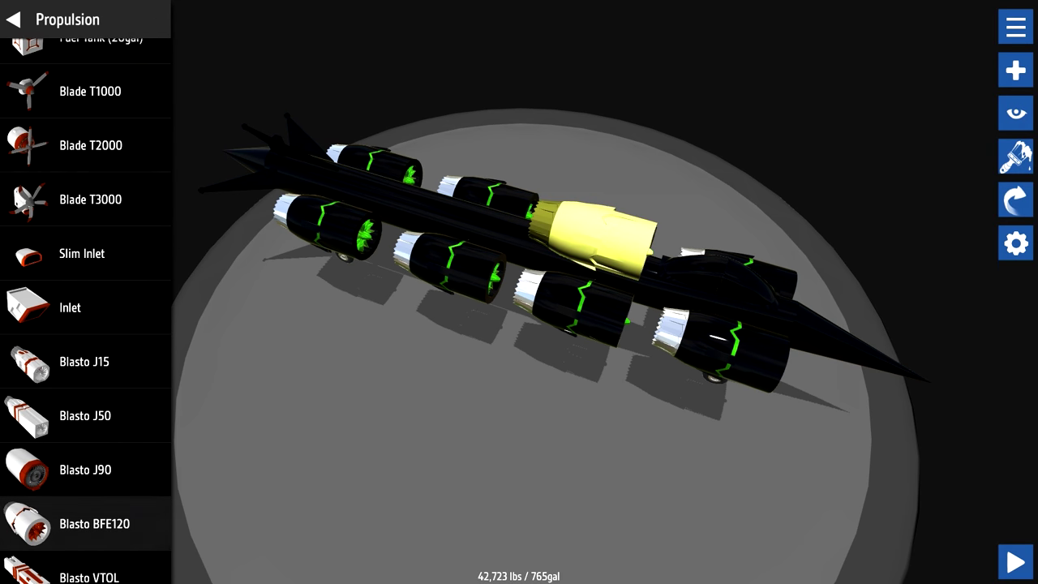
Attach another engine to the body, reaching 50,439 lbs, and put the craft on the runway
{"action": "left_click_drag", "start_coordinate": [89, 523], "coordinate": [356, 235]}
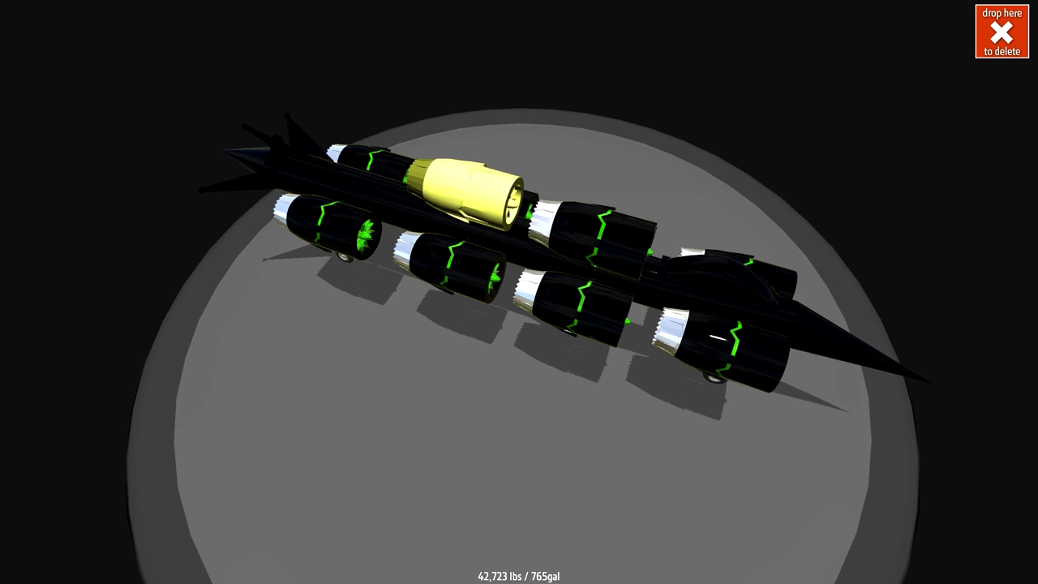
{"action": "left_click_drag", "start_coordinate": [458, 195], "coordinate": [454, 191]}
{"action": "left_click_drag", "start_coordinate": [567, 364], "coordinate": [406, 244]}
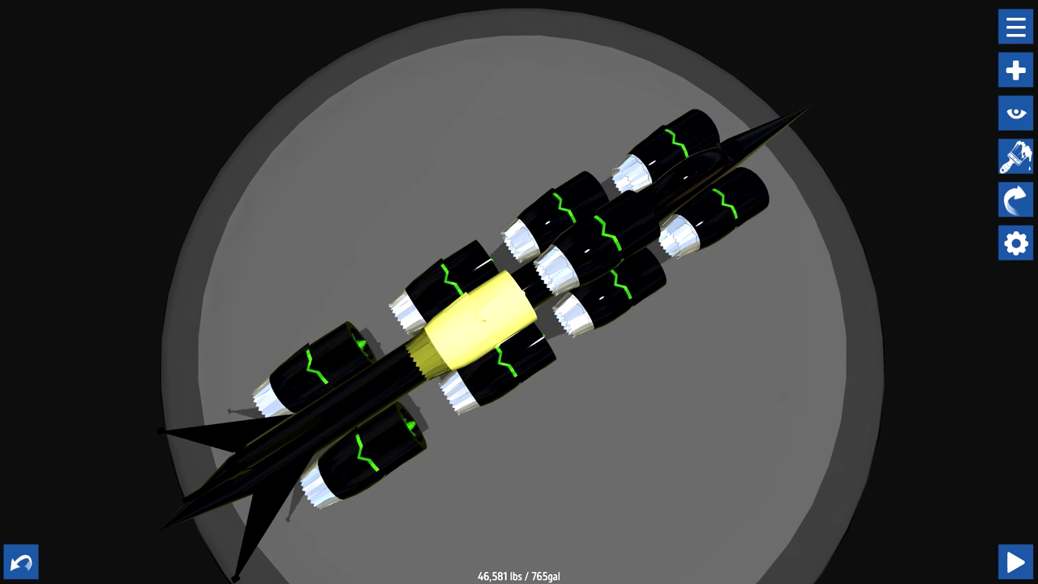
{"action": "left_click", "coordinate": [646, 186]}
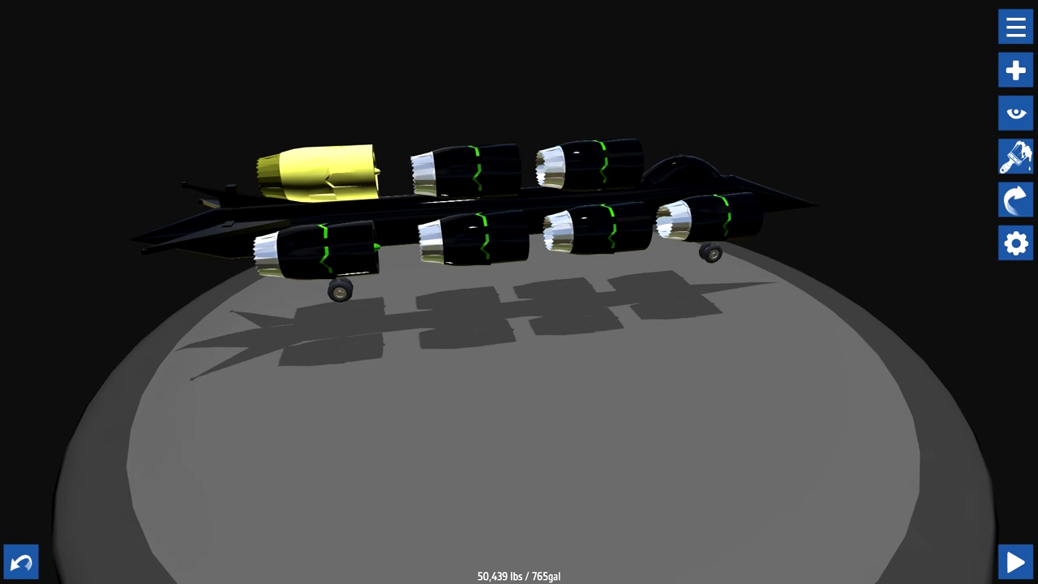
{"action": "left_click", "coordinate": [1015, 71]}
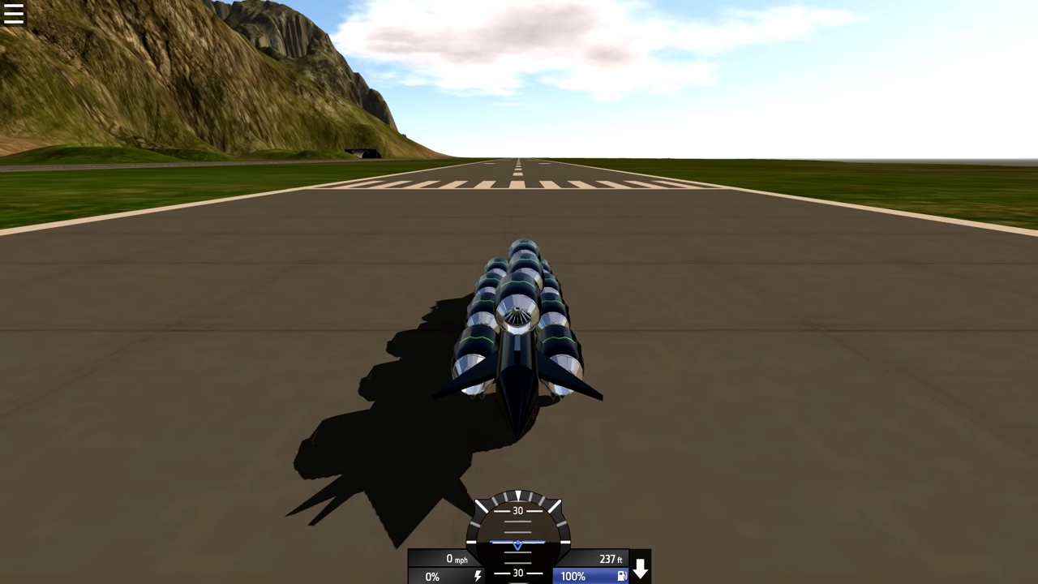
{"action": "mouse_move", "coordinate": [518, 292]}
{"action": "left_mouse_down"}
{"action": "mouse_move", "coordinate": [438, 292]}
{"action": "mouse_move", "coordinate": [324, 260]}
{"action": "mouse_move", "coordinate": [438, 292]}
{"action": "mouse_move", "coordinate": [357, 292]}
{"action": "mouse_move", "coordinate": [260, 341]}
{"action": "mouse_move", "coordinate": [519, 244]}
{"action": "mouse_move", "coordinate": [519, 210]}
{"action": "left_mouse_up"}
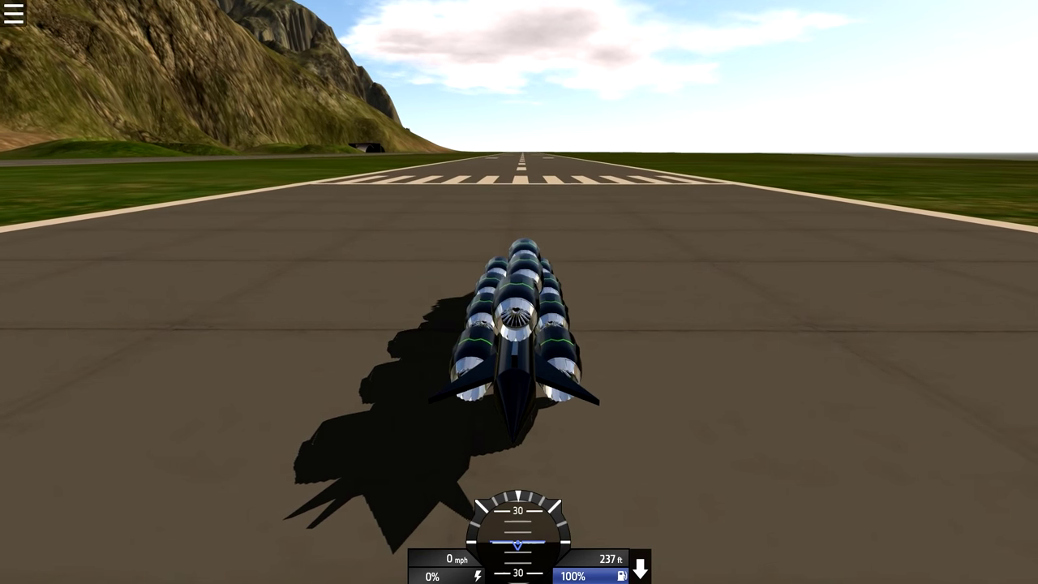
{"action": "key", "text": "shift"}
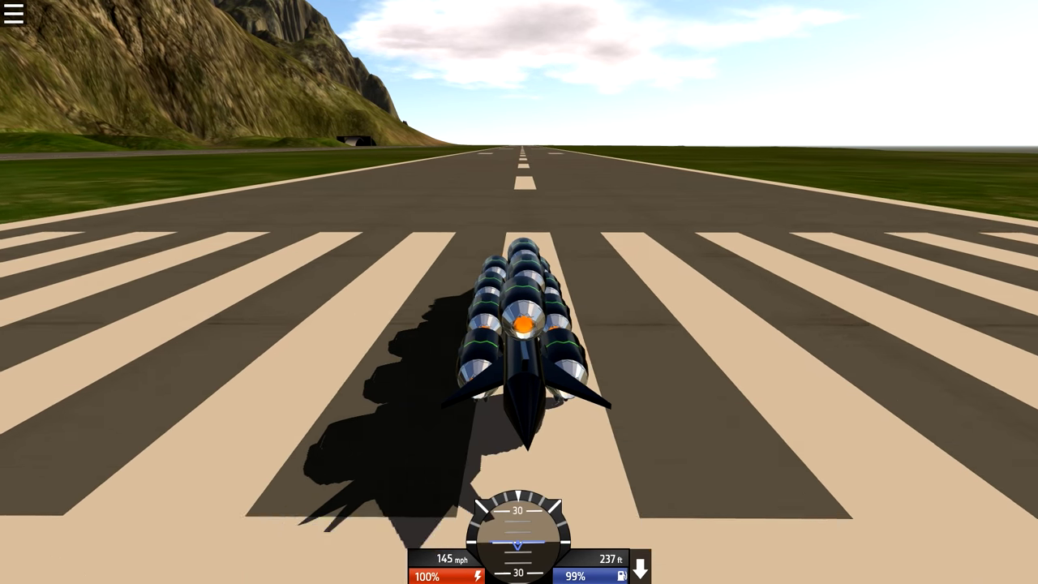
{"action": "key", "text": "Escape"}
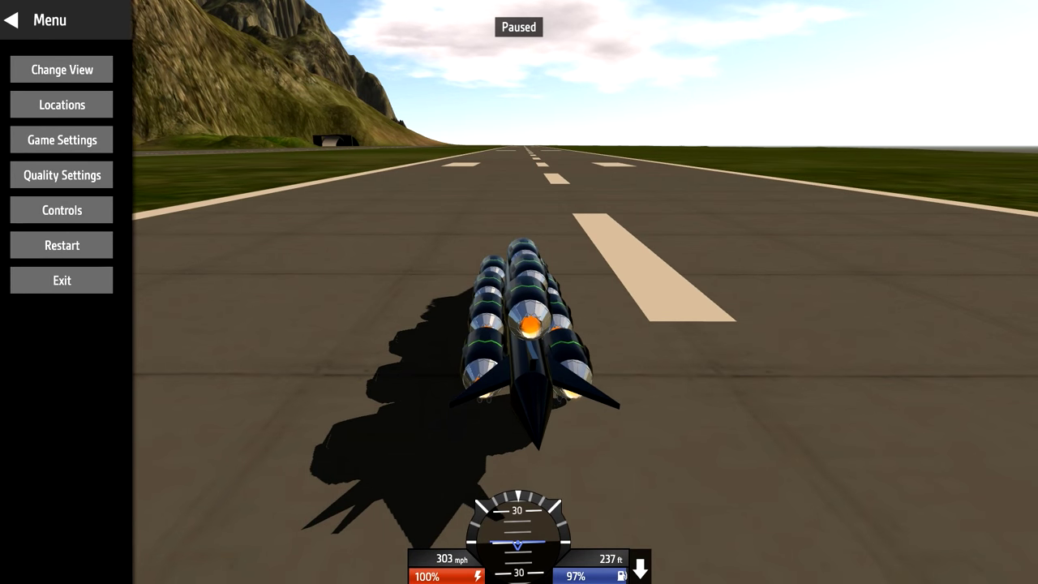
{"action": "left_click", "coordinate": [67, 279]}
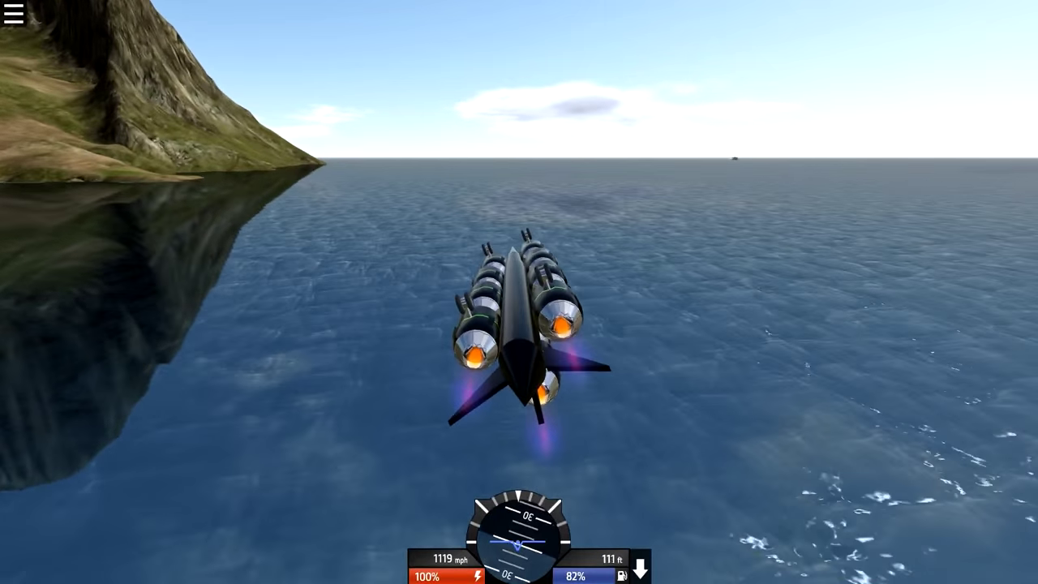
{"action": "key", "text": "Escape"}
{"action": "left_click", "coordinate": [67, 280]}
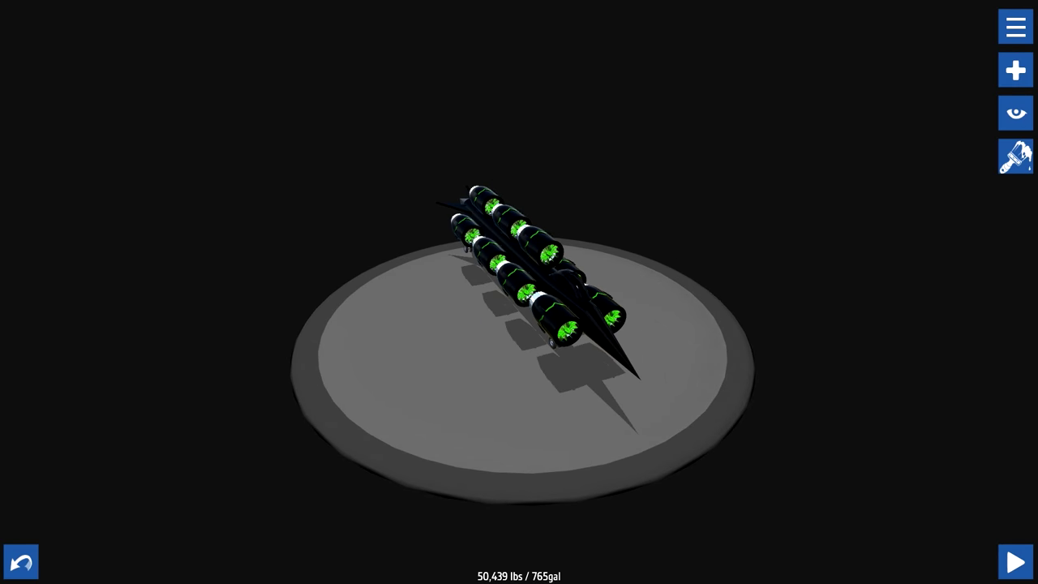
Add Blasto BFE120 engines in rows along the craft, reaching 104,452 lbs
{"action": "left_click", "coordinate": [1015, 71]}
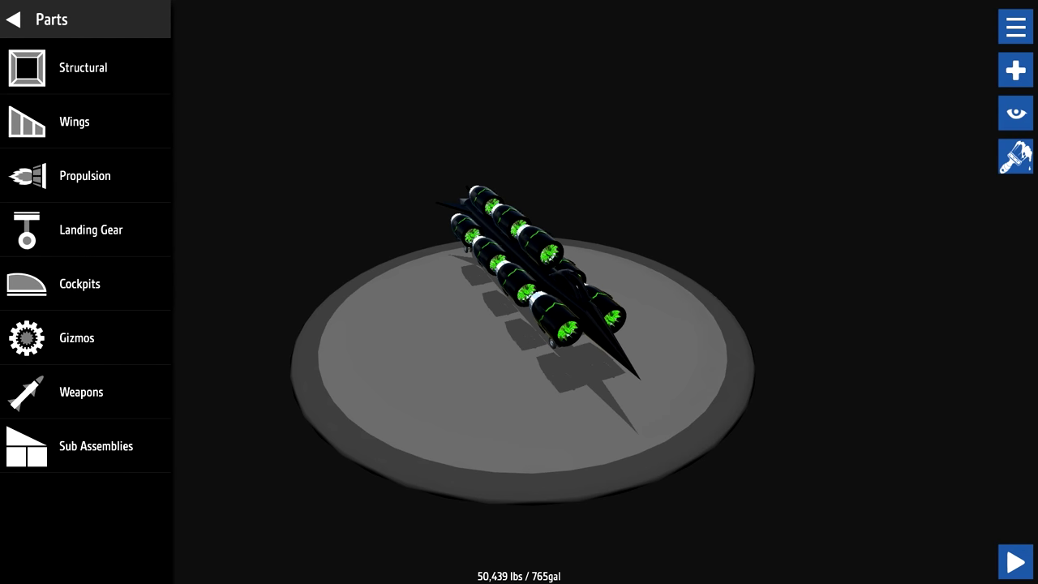
{"action": "mouse_move", "coordinate": [89, 554]}
{"action": "left_mouse_down"}
{"action": "mouse_move", "coordinate": [428, 412]}
{"action": "mouse_move", "coordinate": [515, 341]}
{"action": "mouse_move", "coordinate": [597, 319]}
{"action": "left_mouse_up"}
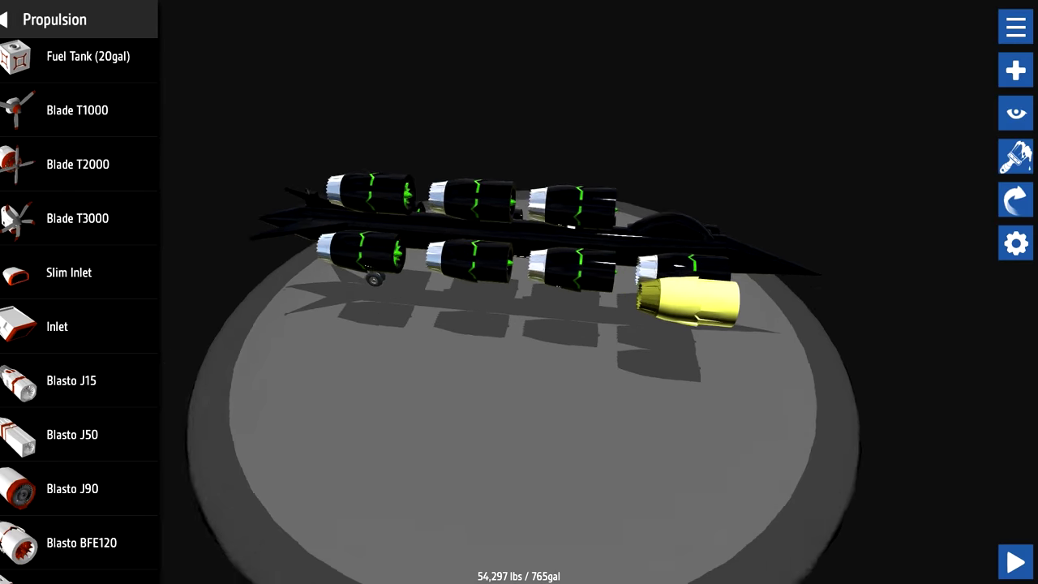
{"action": "scroll", "coordinate": [519, 292], "scroll_direction": "up", "scroll_amount": 5}
{"action": "left_click_drag", "start_coordinate": [519, 325], "coordinate": [405, 324]}
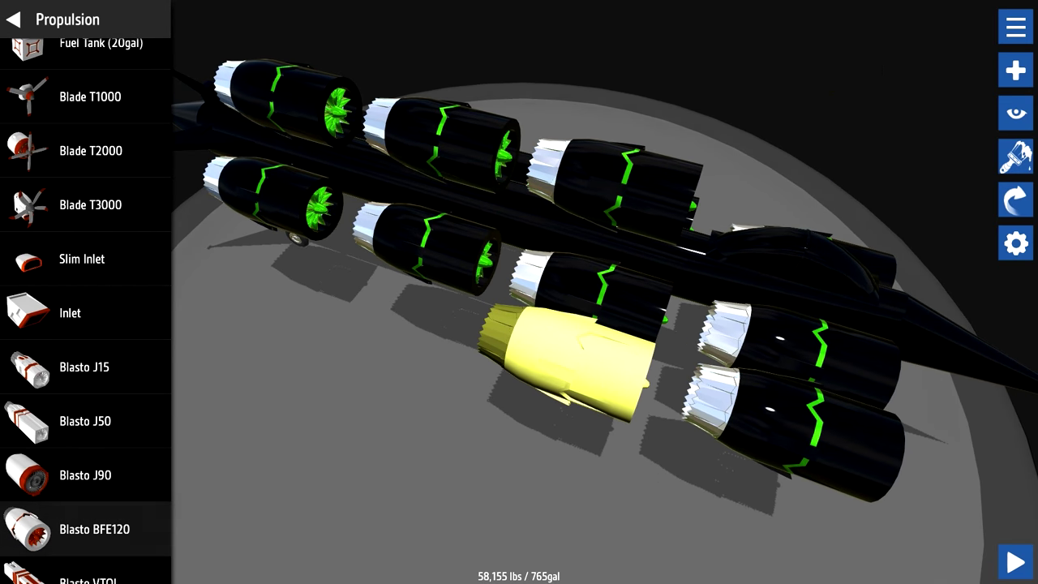
{"action": "mouse_move", "coordinate": [568, 357]}
{"action": "left_mouse_down"}
{"action": "mouse_move", "coordinate": [336, 335]}
{"action": "mouse_move", "coordinate": [393, 300]}
{"action": "mouse_move", "coordinate": [197, 259]}
{"action": "mouse_move", "coordinate": [231, 239]}
{"action": "left_mouse_up"}
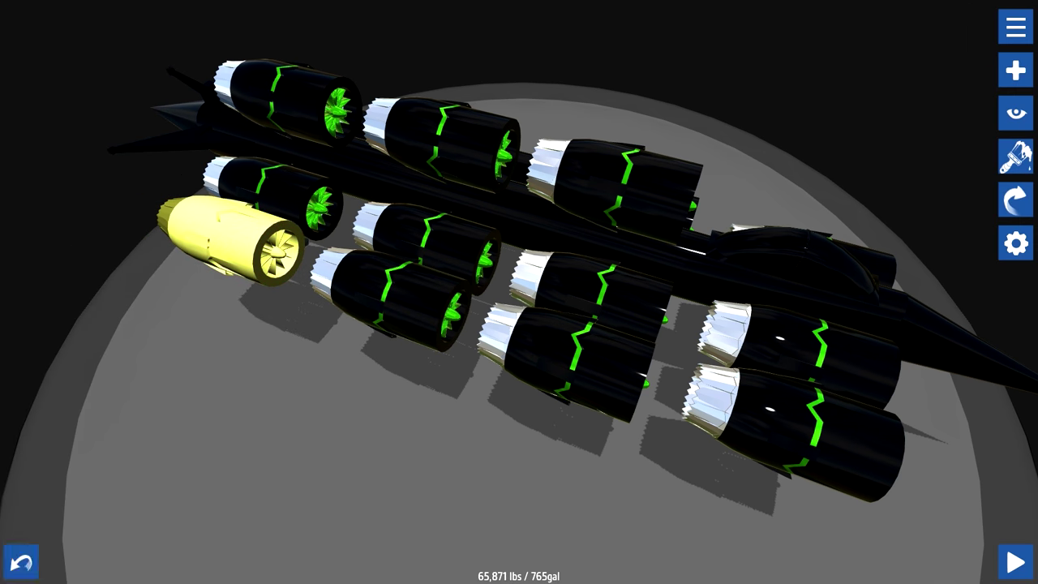
{"action": "left_click_drag", "start_coordinate": [729, 487], "coordinate": [405, 486]}
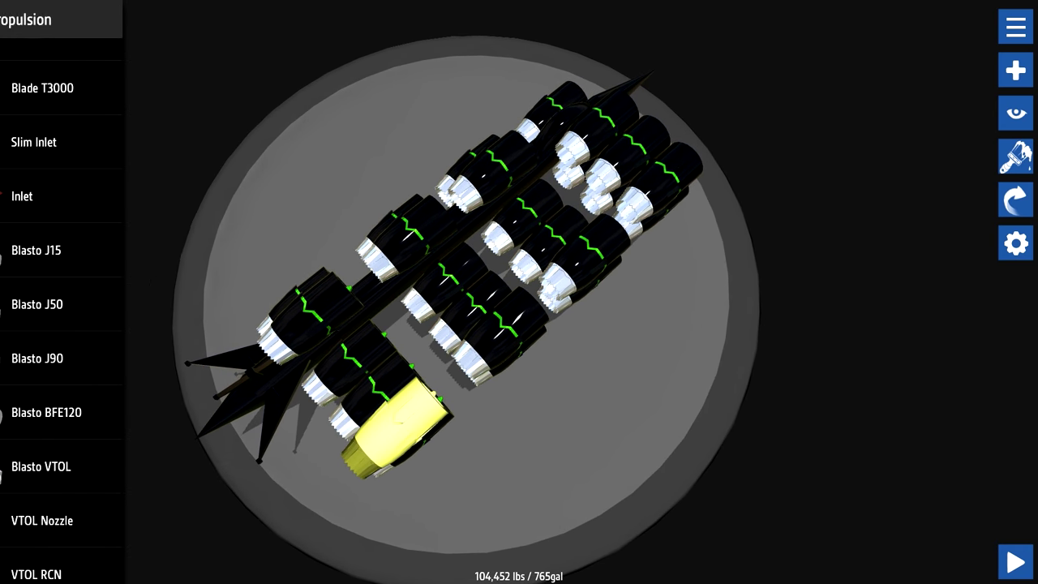
Attach another Blasto BFE120 engine between the engine rows
{"action": "mouse_move", "coordinate": [89, 411]}
{"action": "left_mouse_down"}
{"action": "mouse_move", "coordinate": [344, 405]}
{"action": "mouse_move", "coordinate": [483, 336]}
{"action": "left_mouse_up"}
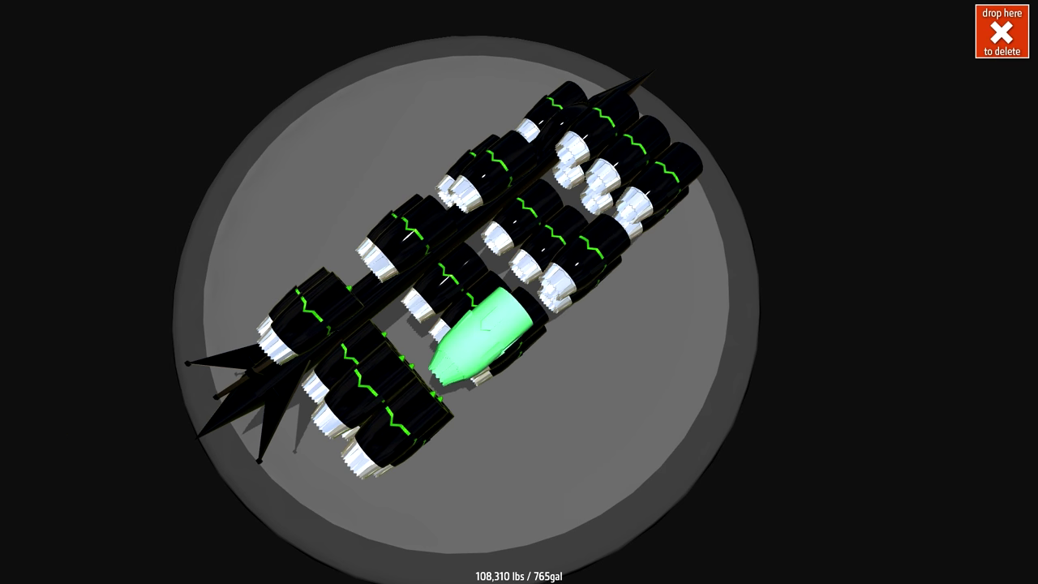
{"action": "left_click_drag", "start_coordinate": [482, 336], "coordinate": [470, 300]}
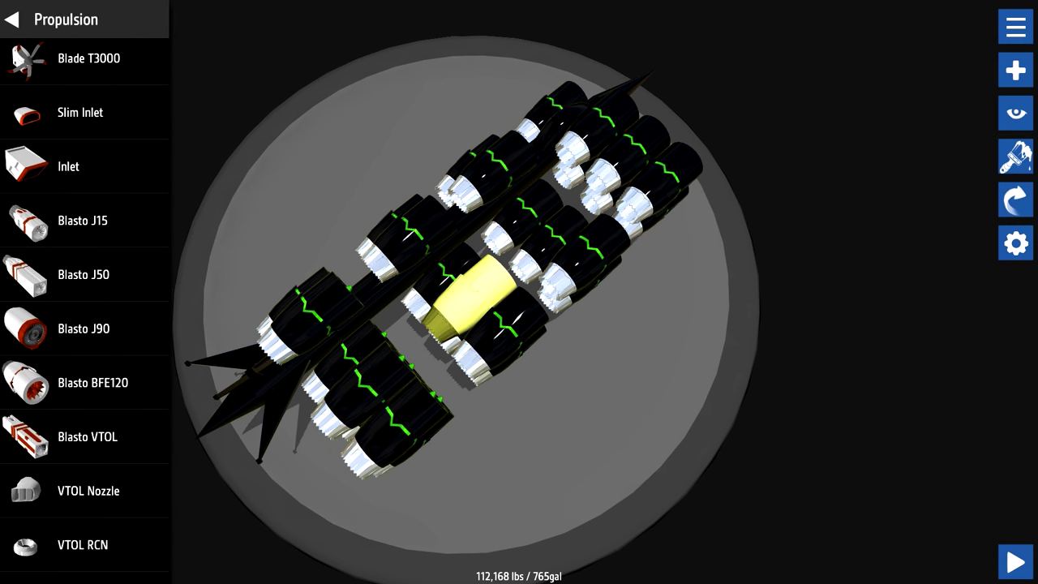
{"action": "left_click_drag", "start_coordinate": [648, 325], "coordinate": [689, 308]}
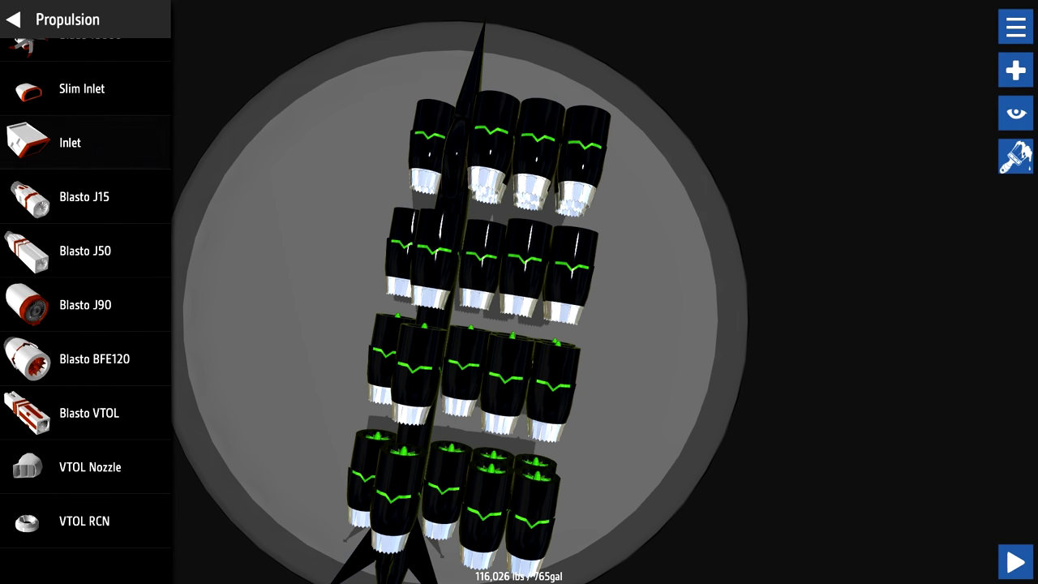
Add an engine on the left side, delete the green part, and attach a Blasto J50
{"action": "left_click_drag", "start_coordinate": [81, 196], "coordinate": [403, 243]}
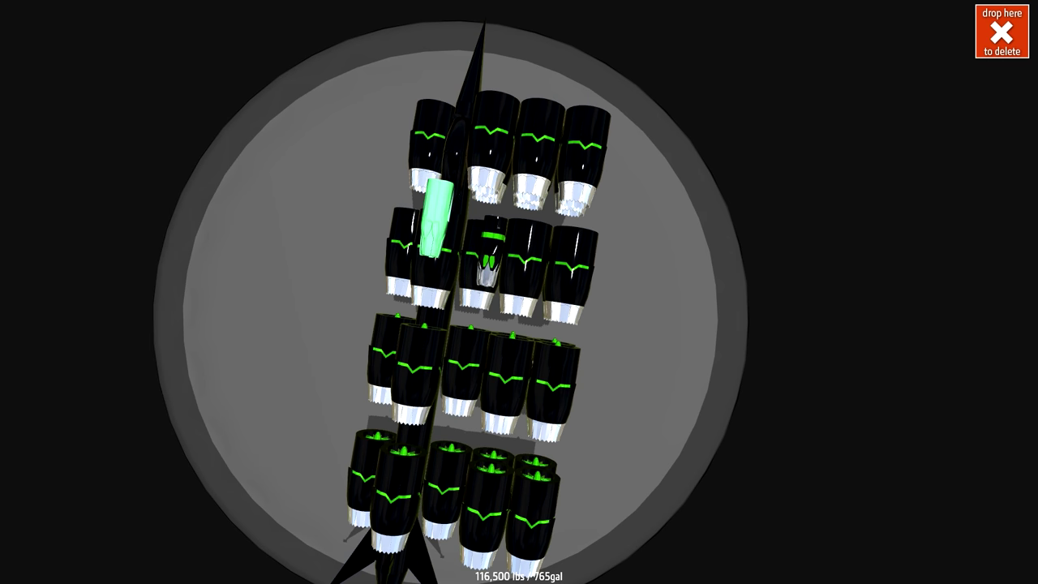
{"action": "left_click_drag", "start_coordinate": [579, 236], "coordinate": [1001, 33]}
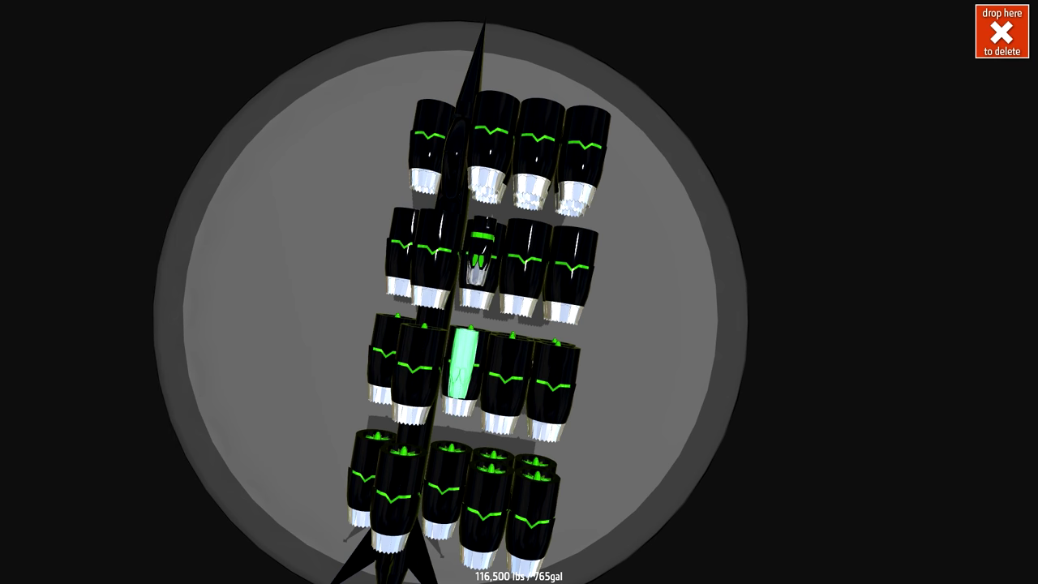
{"action": "mouse_move", "coordinate": [46, 260]}
{"action": "left_mouse_down"}
{"action": "mouse_move", "coordinate": [362, 417]}
{"action": "mouse_move", "coordinate": [451, 494]}
{"action": "left_mouse_up"}
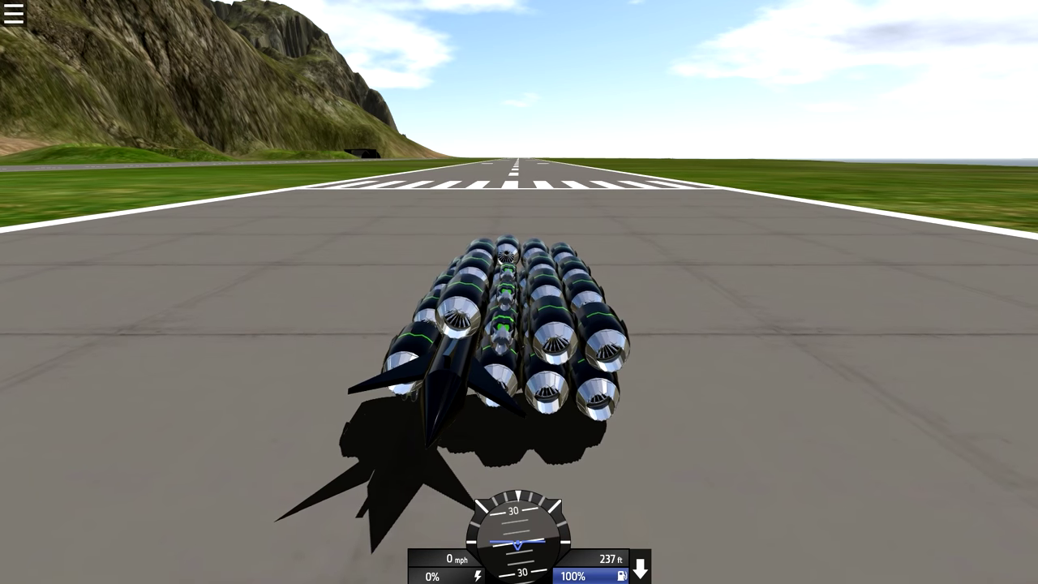
Return to the designer and mirror the engines into a double bank weighing 184,458 lbs
{"action": "key", "text": "Escape"}
{"action": "left_click", "coordinate": [66, 279]}
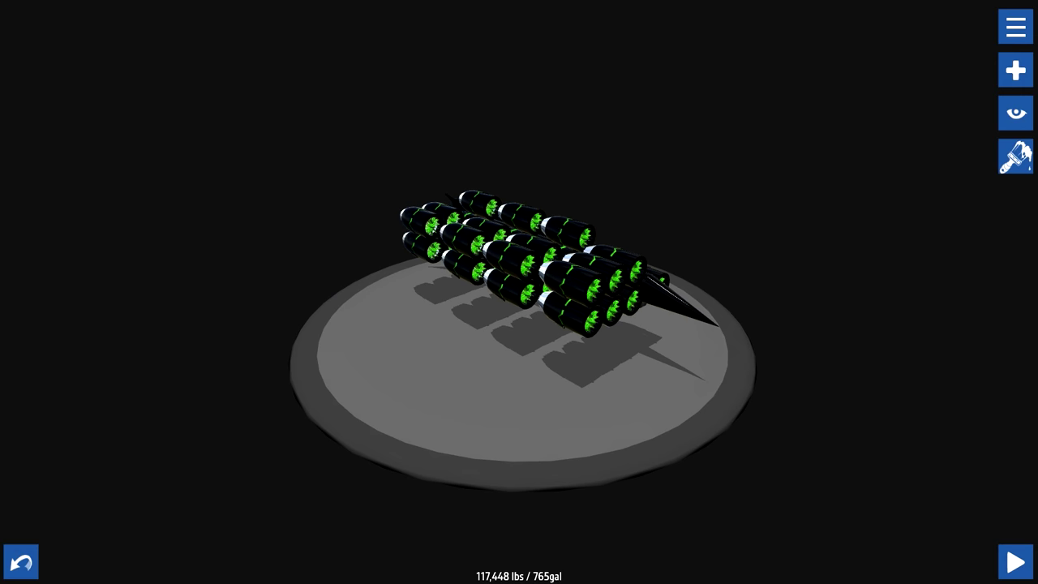
{"action": "left_click", "coordinate": [1015, 27]}
{"action": "left_click", "coordinate": [78, 265]}
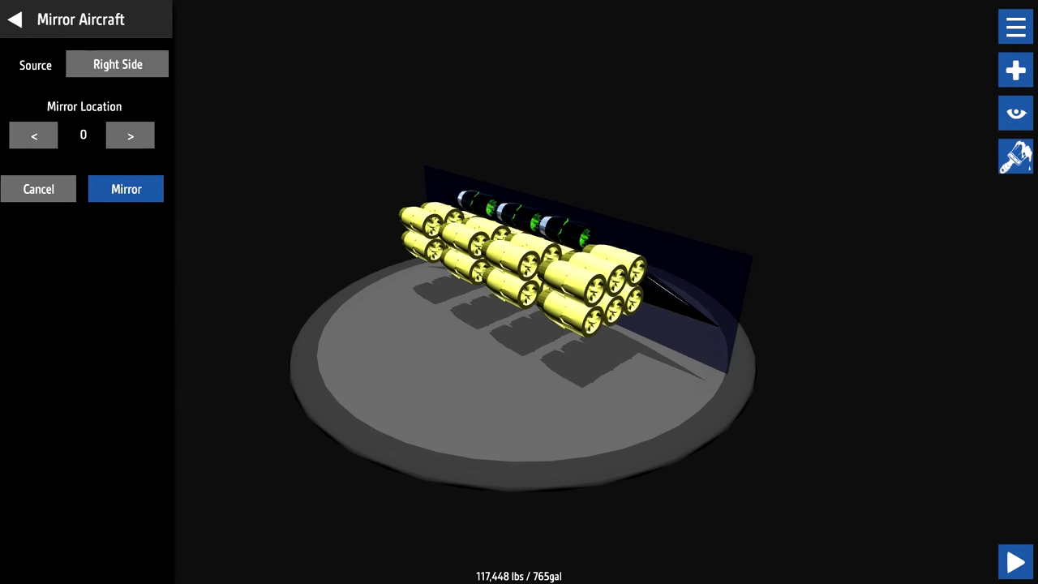
{"action": "left_click", "coordinate": [129, 188]}
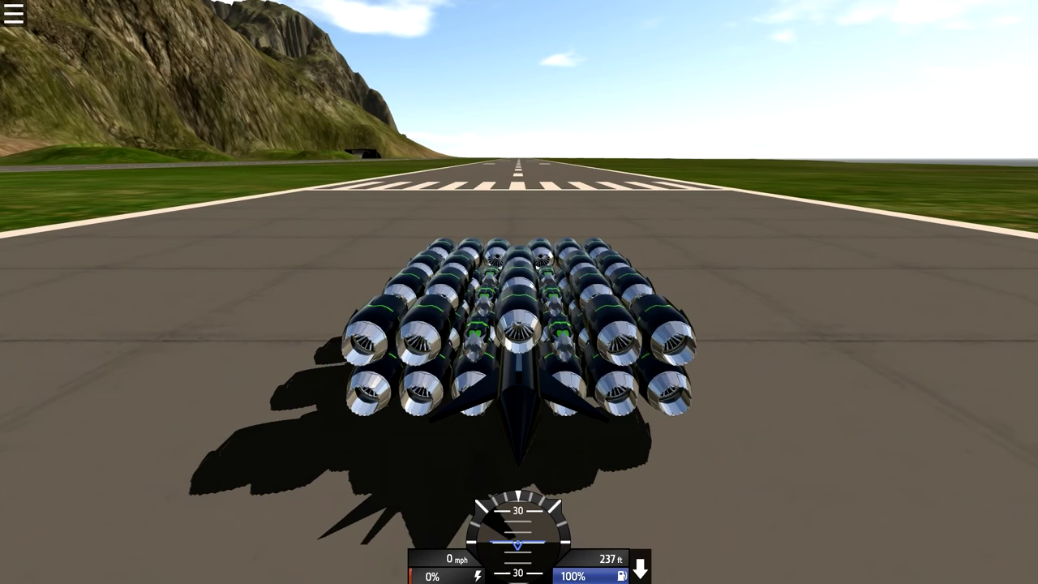
Fly the mirrored craft at full throttle until it sinks, then pause and leave the flight
{"action": "key", "text": "shift"}
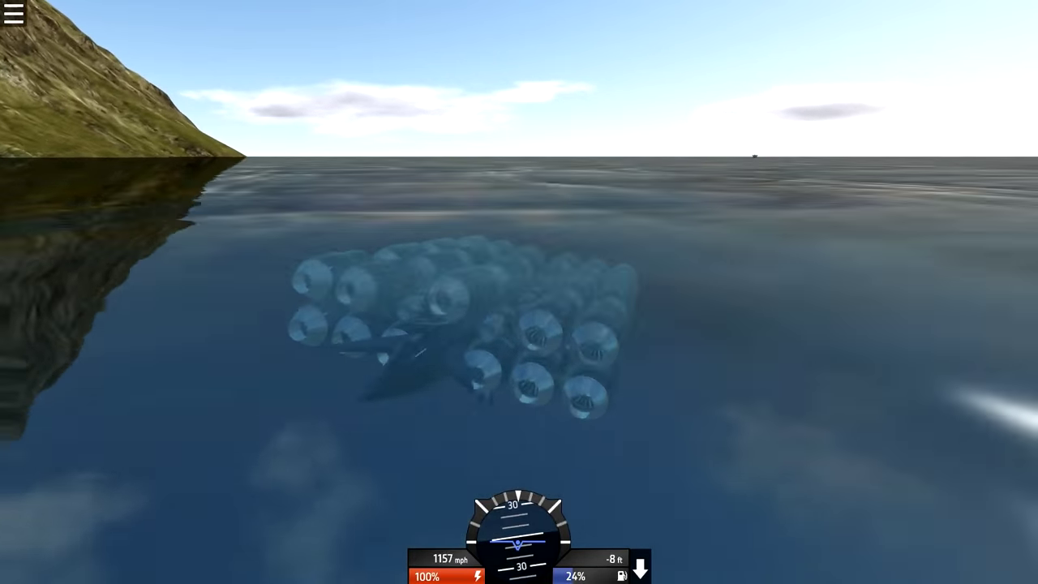
{"action": "key", "text": "Escape"}
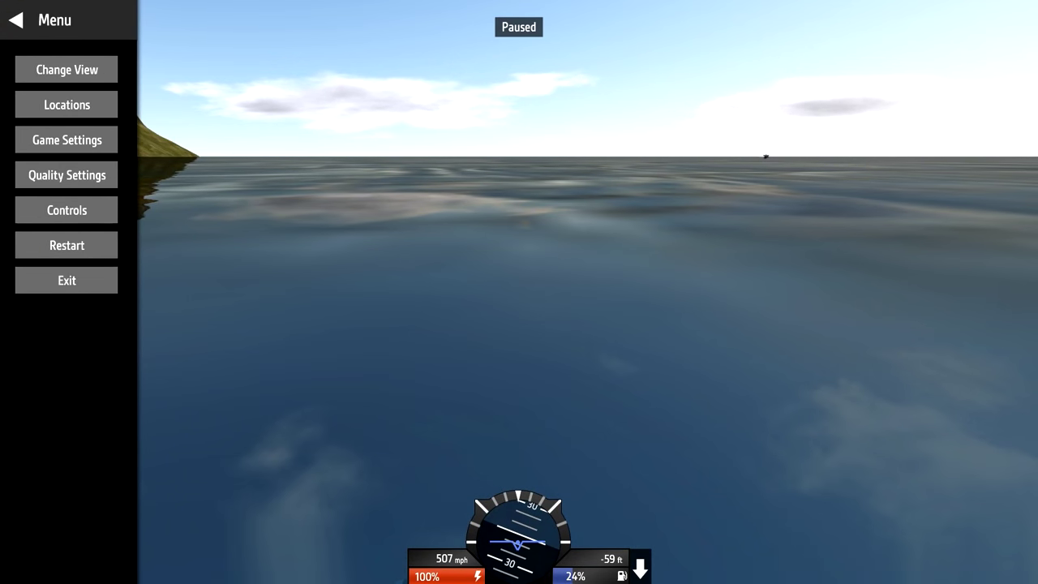
{"action": "left_click", "coordinate": [67, 279]}
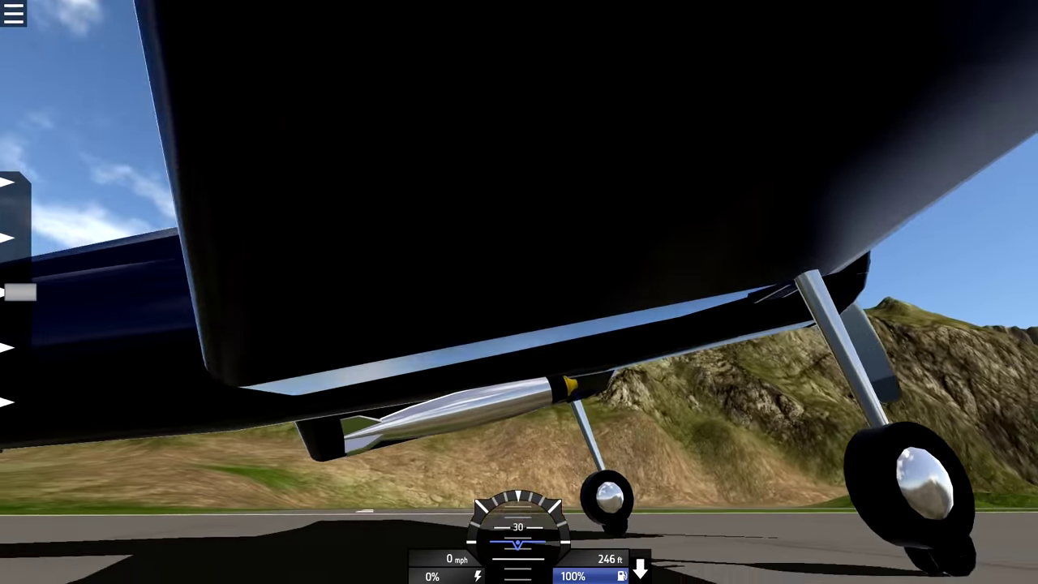
Throttle the dark blue propeller plane up to full power for takeoff
{"action": "key", "text": "shift"}
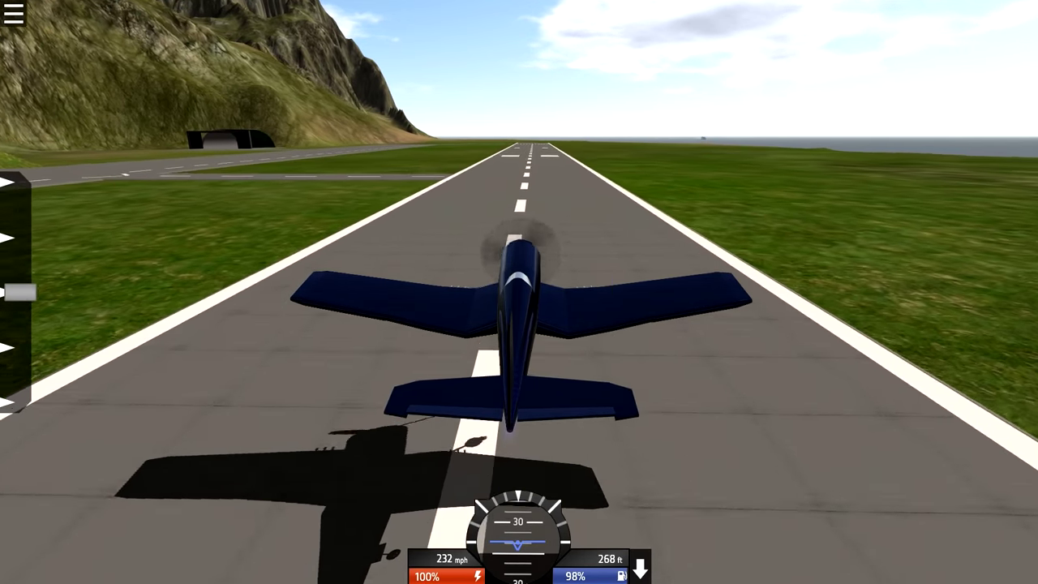
Retract the gear, fire the guns, then lower the gear, trim and roll over the mountains
{"action": "key", "text": "g"}
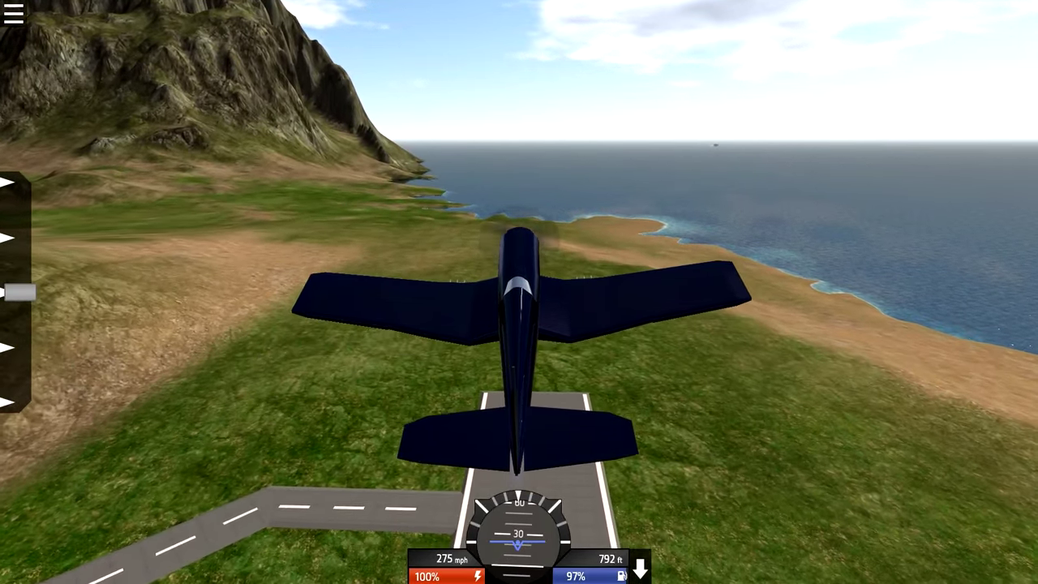
{"action": "key", "text": "space"}
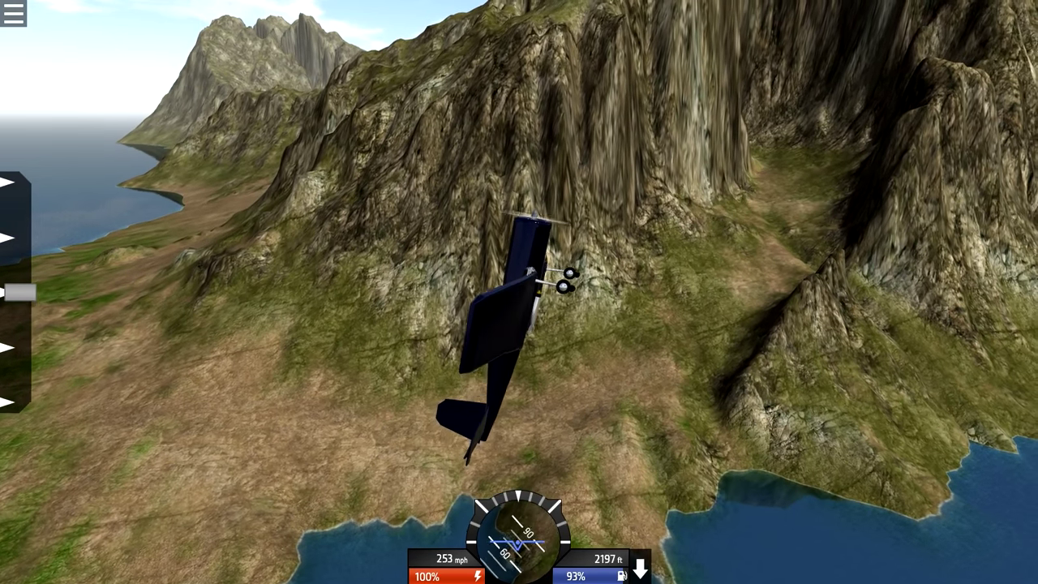
{"action": "key", "text": "g"}
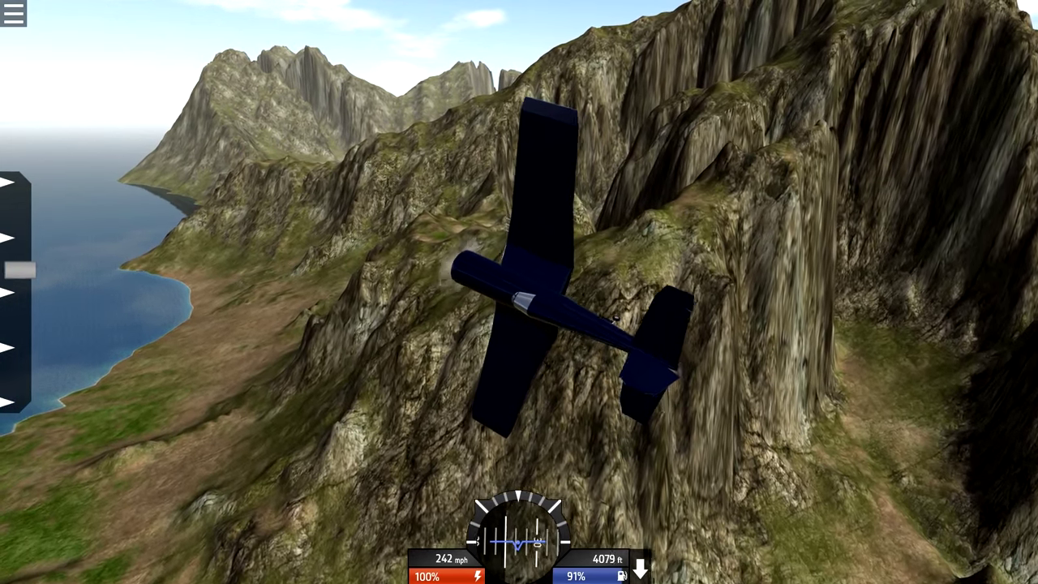
{"action": "key", "text": "Up"}
{"action": "key", "text": "d"}
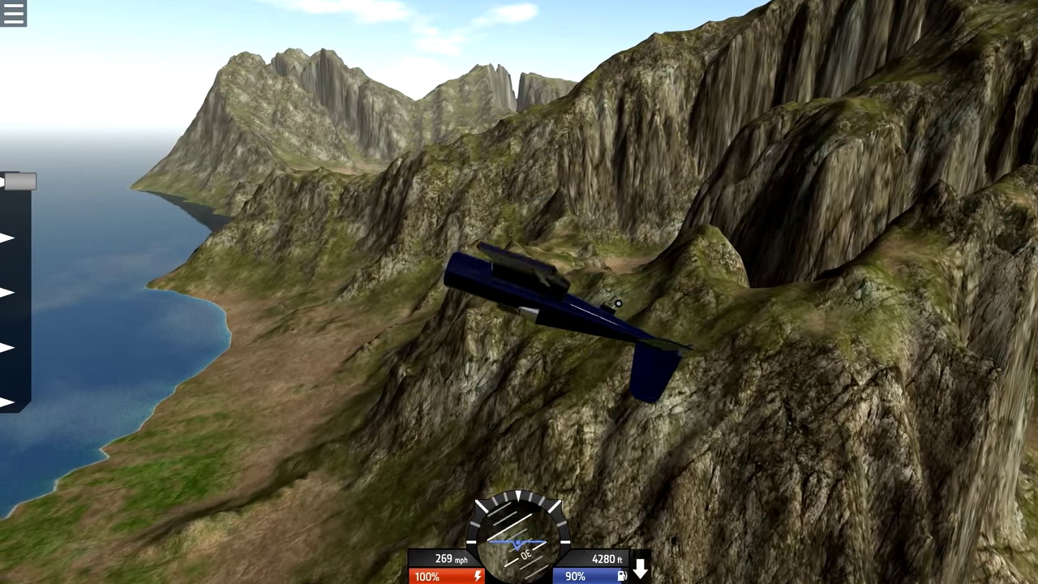
{"action": "key", "text": "d"}
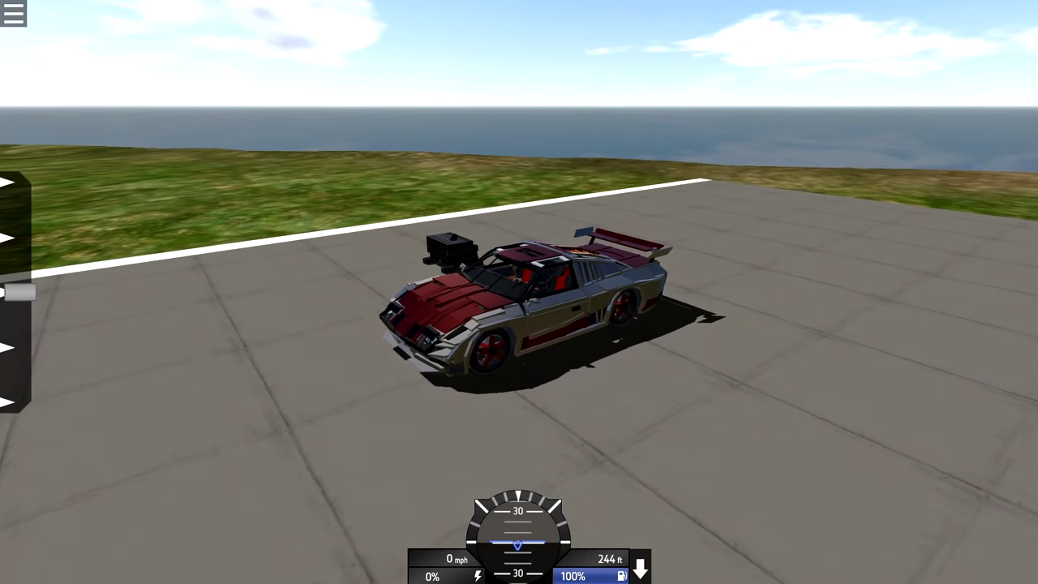
Activate the sports car's action groups 1, 2 and 3, viewing the car from all sides
{"action": "key", "text": "1"}
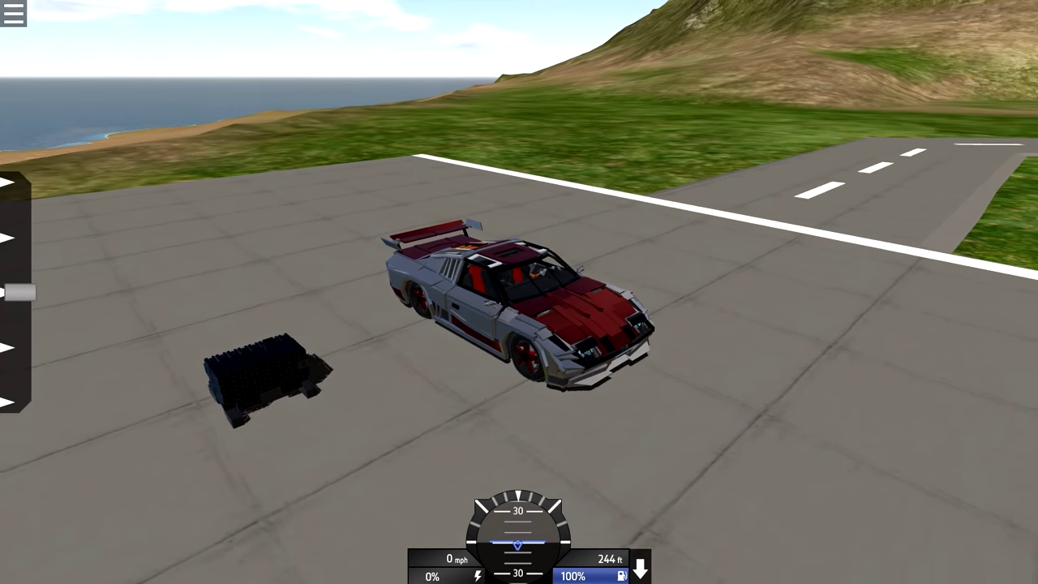
{"action": "key", "text": "2"}
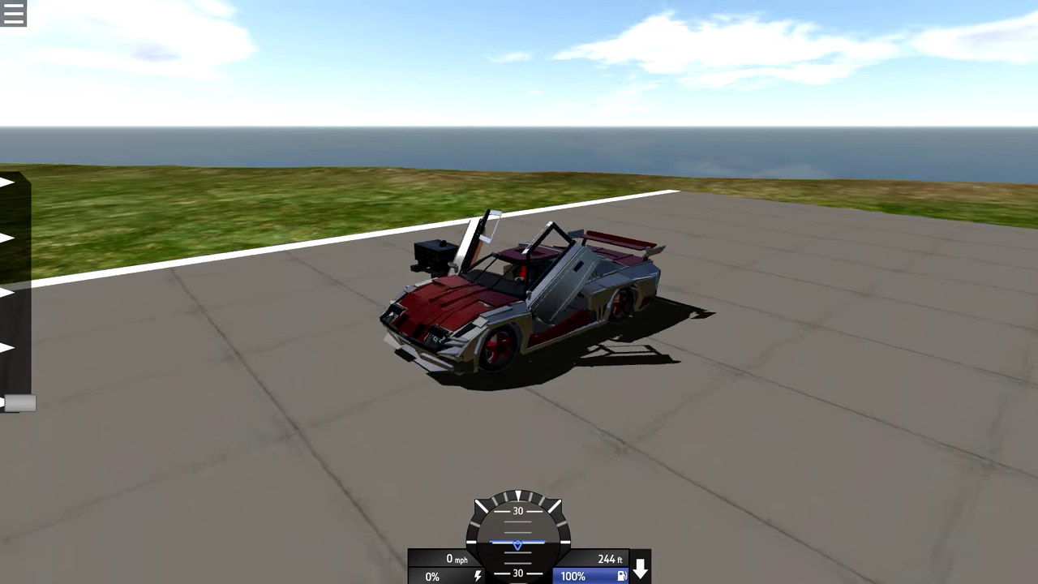
{"action": "left_click_drag", "start_coordinate": [324, 325], "coordinate": [730, 325]}
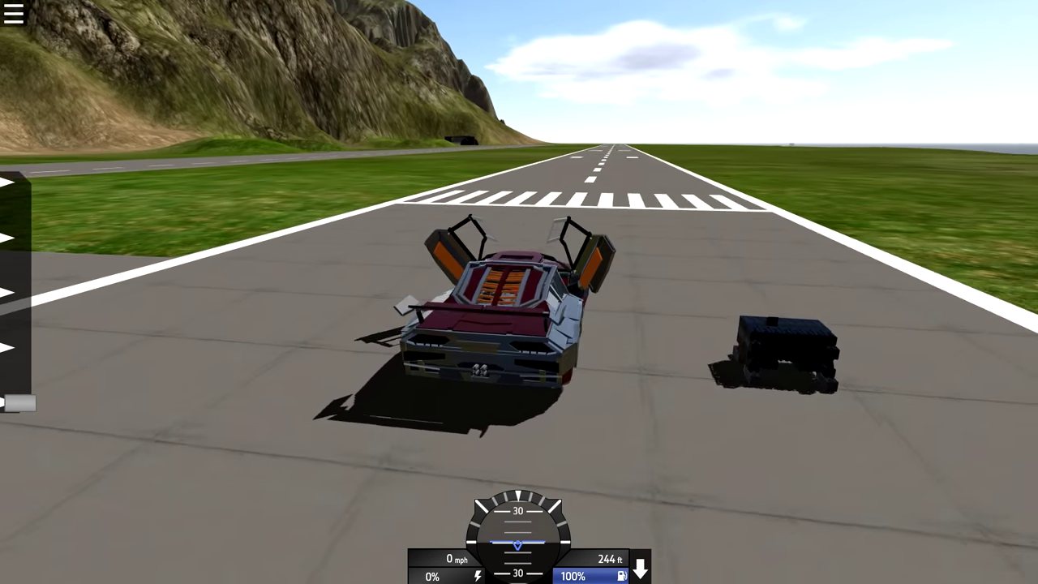
{"action": "left_click_drag", "start_coordinate": [519, 244], "coordinate": [519, 405]}
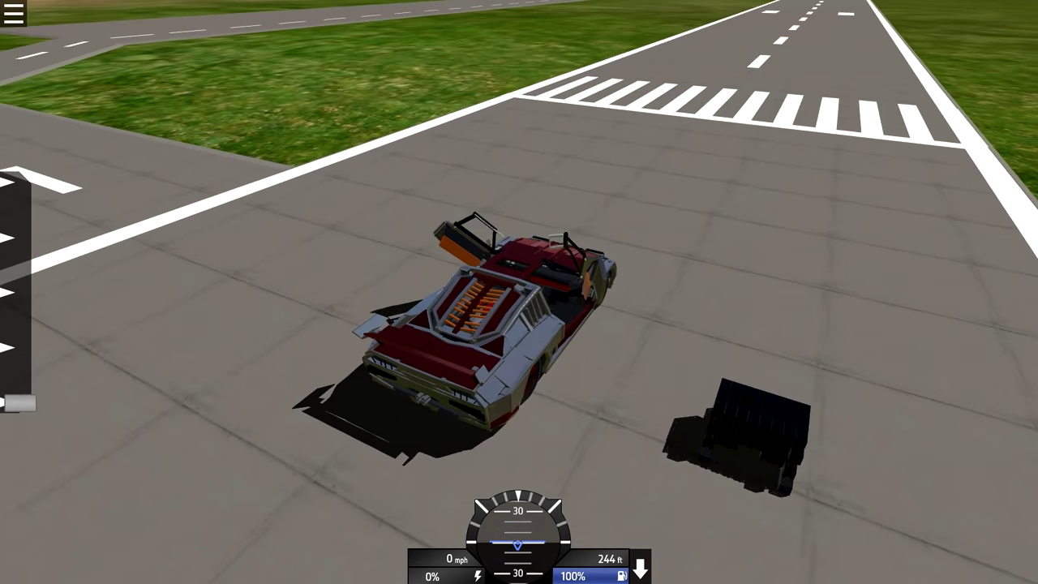
{"action": "key", "text": "3"}
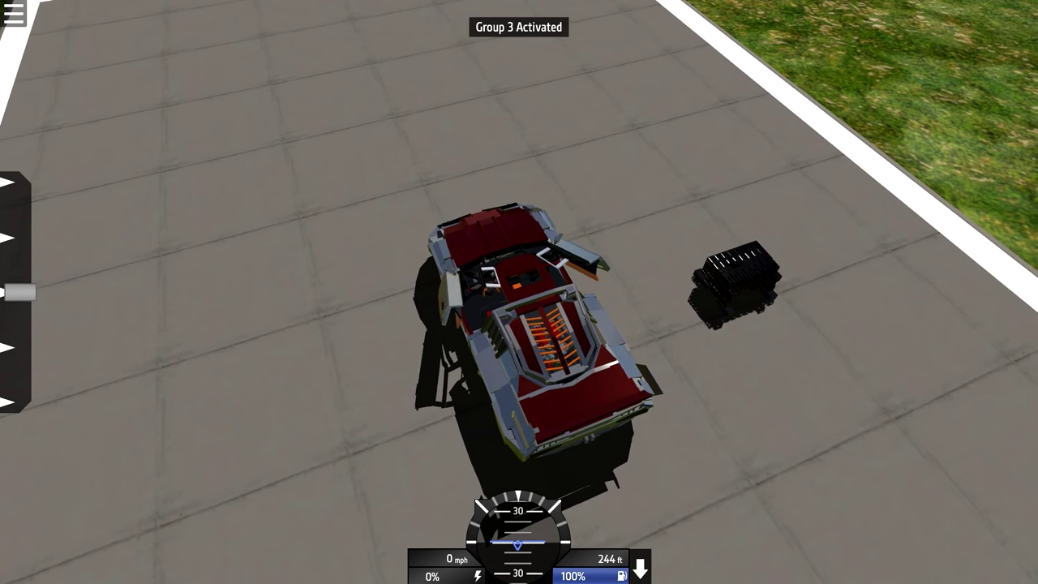
{"action": "key", "text": "z"}
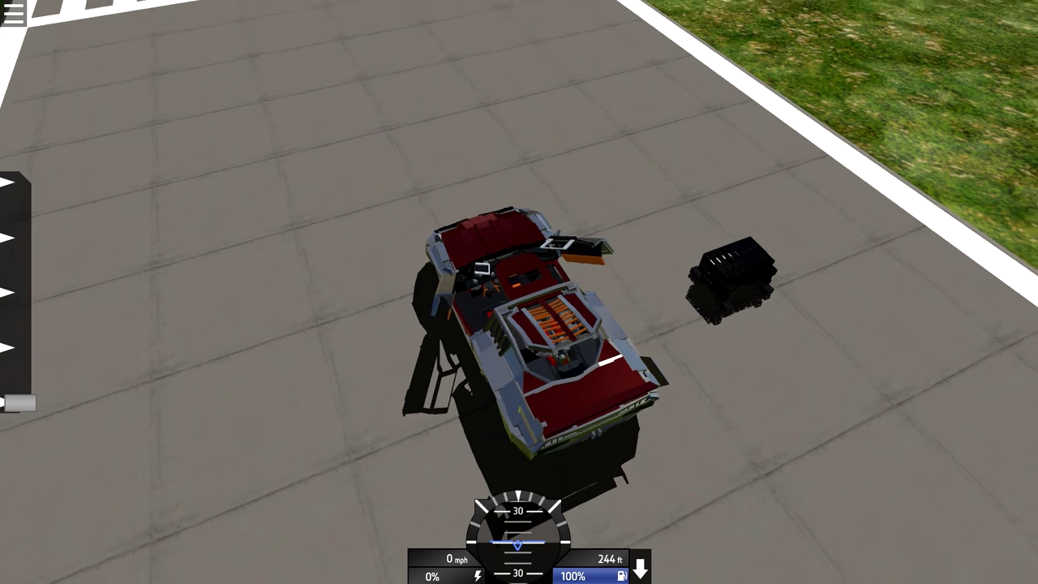
{"action": "left_click_drag", "start_coordinate": [519, 365], "coordinate": [648, 243]}
{"action": "left_click_drag", "start_coordinate": [519, 324], "coordinate": [405, 284]}
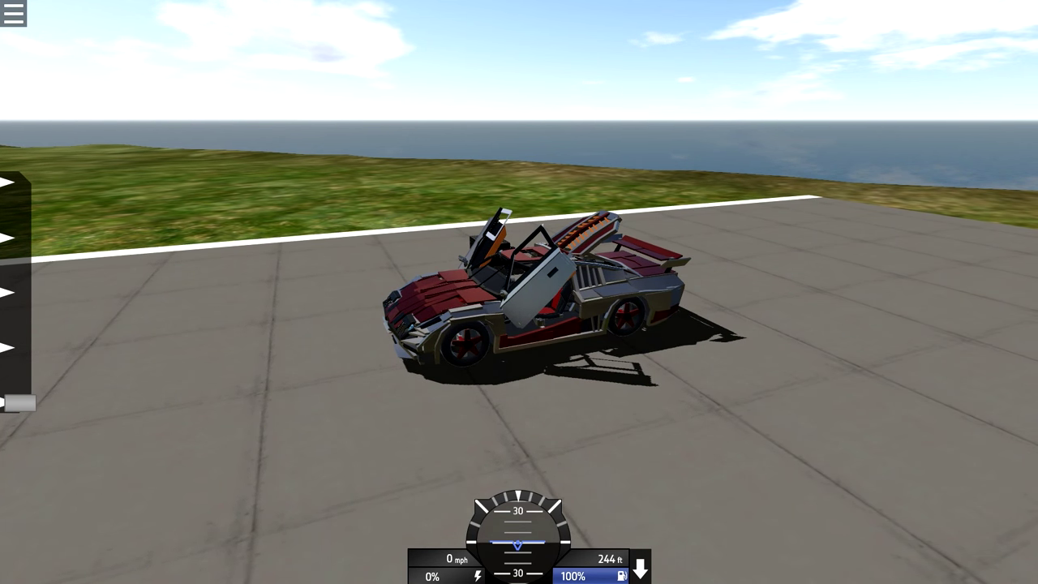
Deactivate group 2 to close the doors, then drive the car off at full throttle
{"action": "key", "text": "2"}
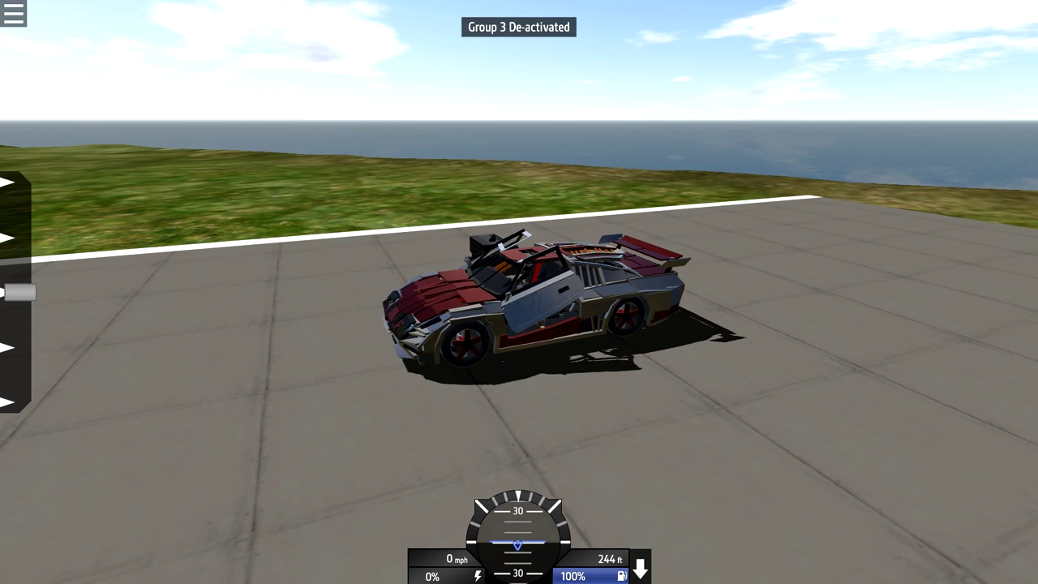
{"action": "left_click_drag", "start_coordinate": [324, 325], "coordinate": [729, 324]}
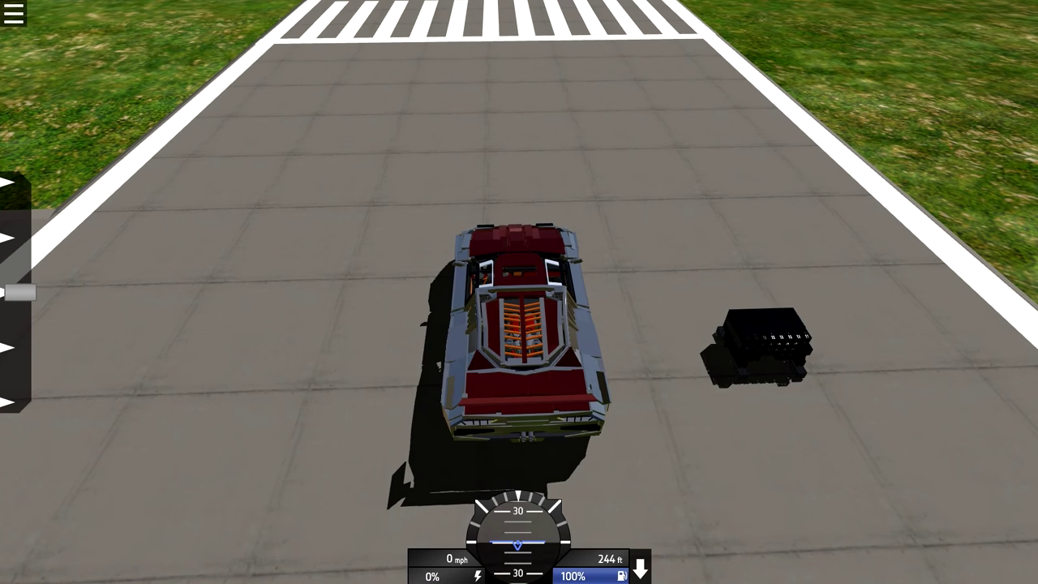
{"action": "left_click_drag", "start_coordinate": [519, 243], "coordinate": [518, 405]}
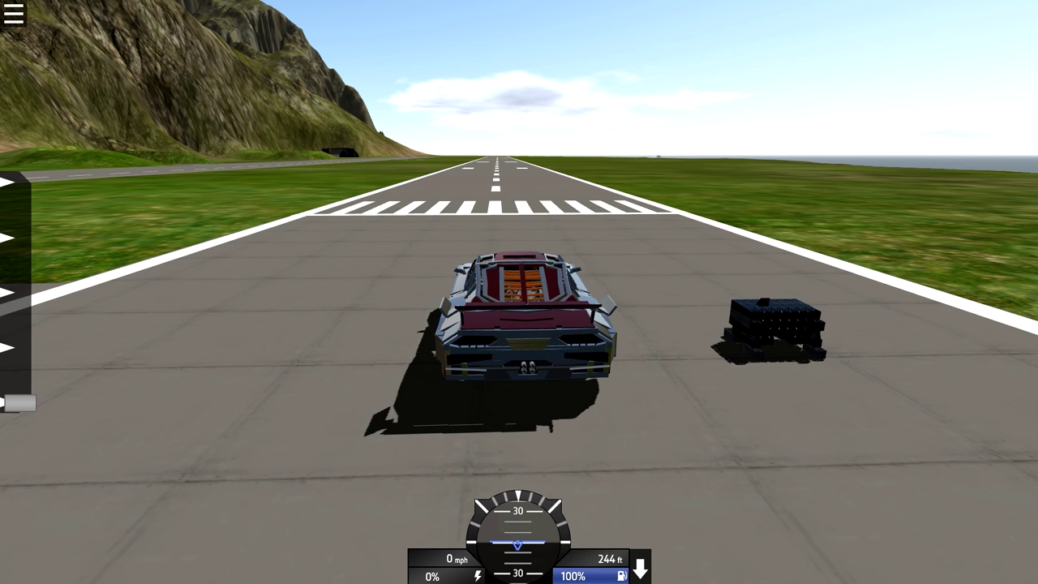
{"action": "key", "text": "w"}
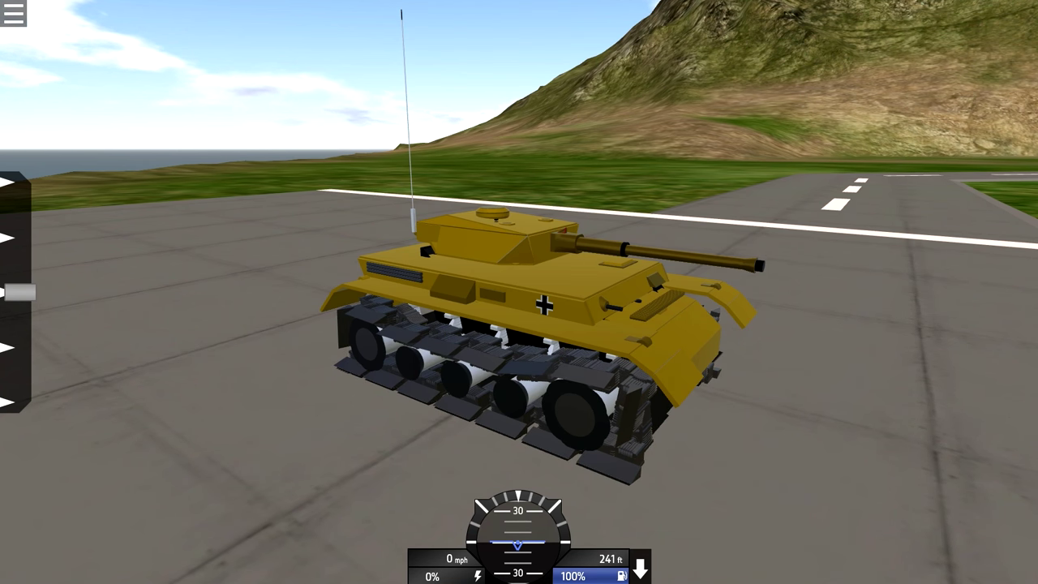
Raise the yellow tank's suspension height with the left-edge slider
{"action": "left_click_drag", "start_coordinate": [18, 292], "coordinate": [17, 181]}
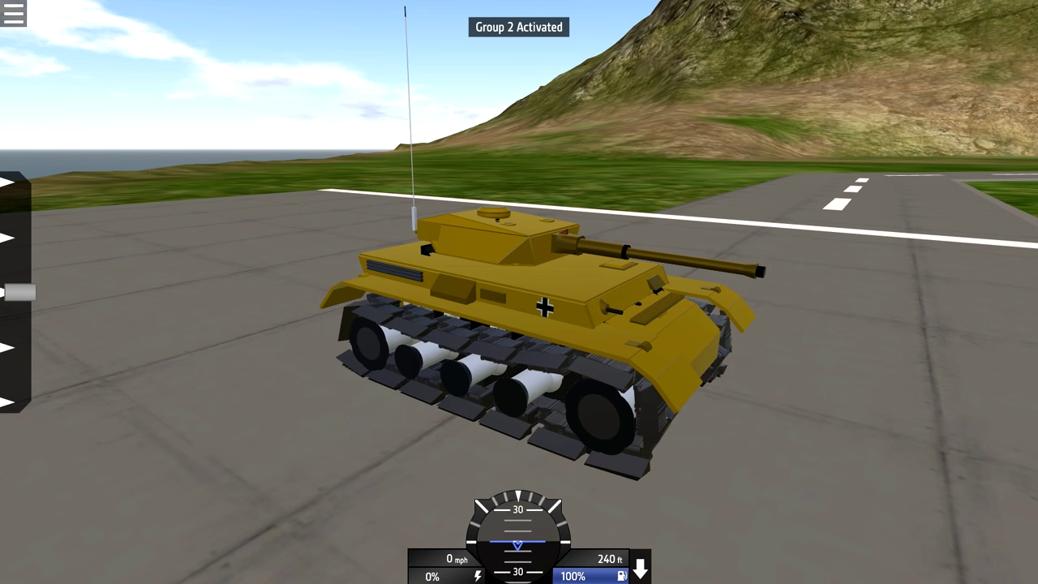
Swing the turret left, right and back to centre, then raise and lower the gun
{"action": "left_click_drag", "start_coordinate": [17, 291], "coordinate": [18, 182]}
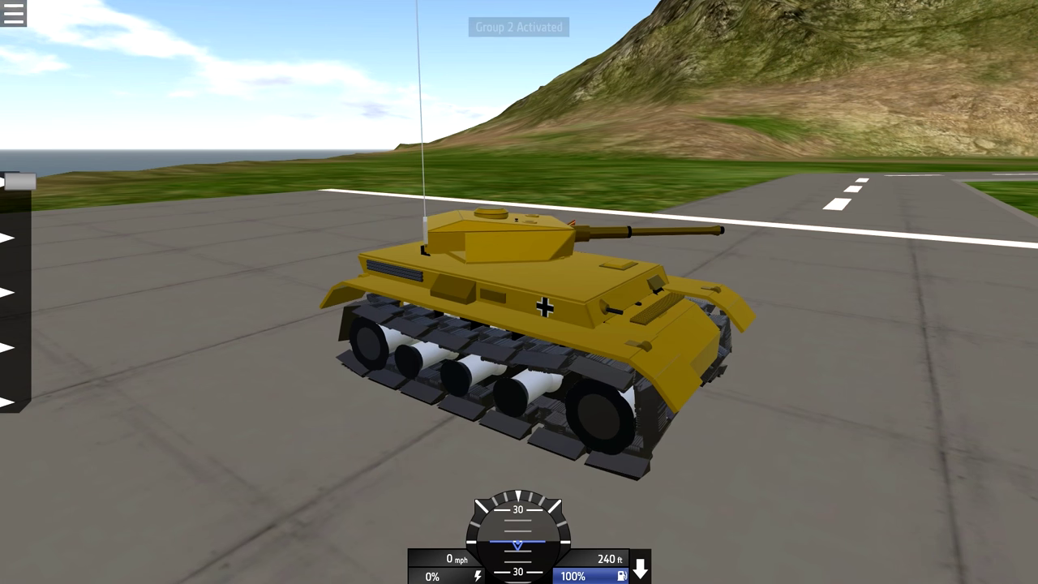
{"action": "left_click_drag", "start_coordinate": [18, 182], "coordinate": [18, 397]}
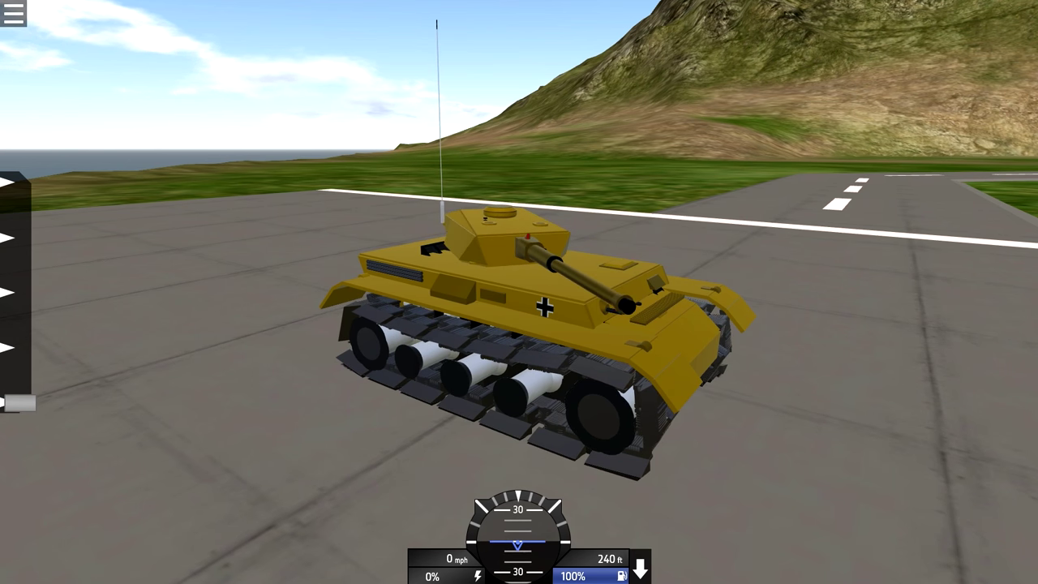
{"action": "left_click_drag", "start_coordinate": [18, 403], "coordinate": [18, 292]}
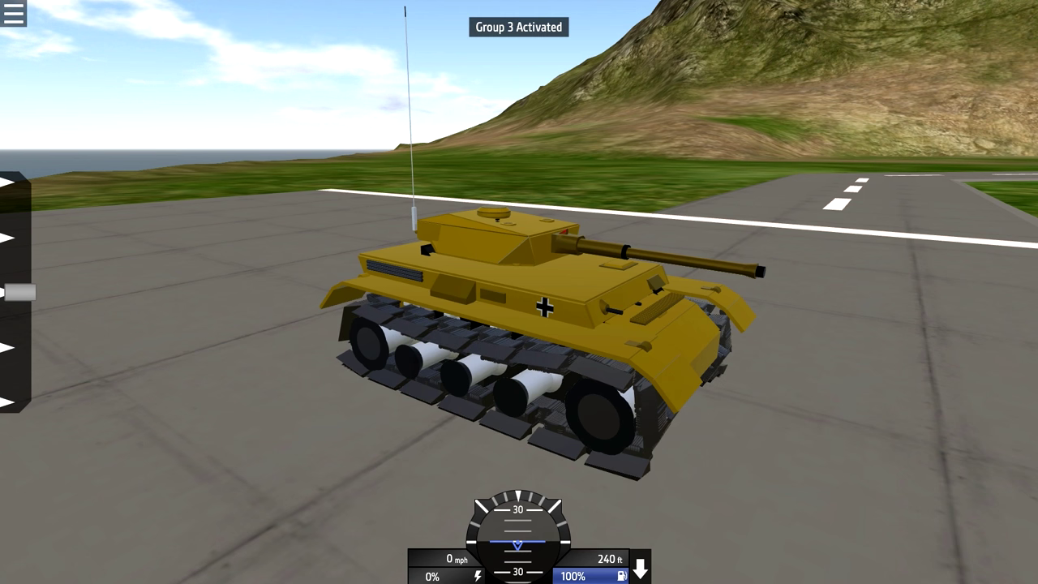
{"action": "mouse_move", "coordinate": [17, 292]}
{"action": "left_mouse_down"}
{"action": "mouse_move", "coordinate": [18, 174]}
{"action": "mouse_move", "coordinate": [17, 403]}
{"action": "mouse_move", "coordinate": [18, 197]}
{"action": "mouse_move", "coordinate": [18, 292]}
{"action": "left_mouse_up"}
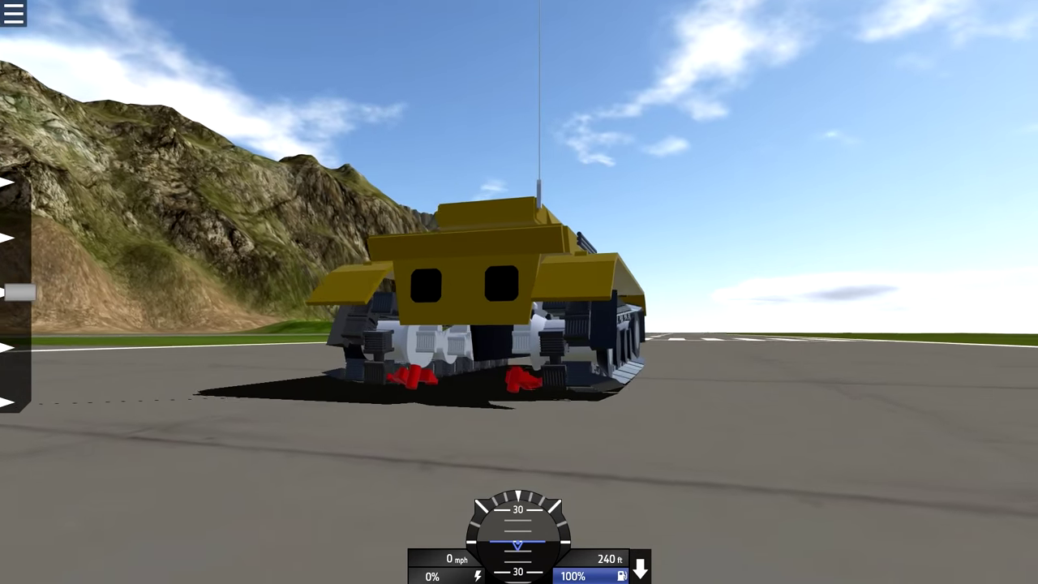
Activate group 6 and bring up the Controls settings from the pause menu
{"action": "key", "text": "6"}
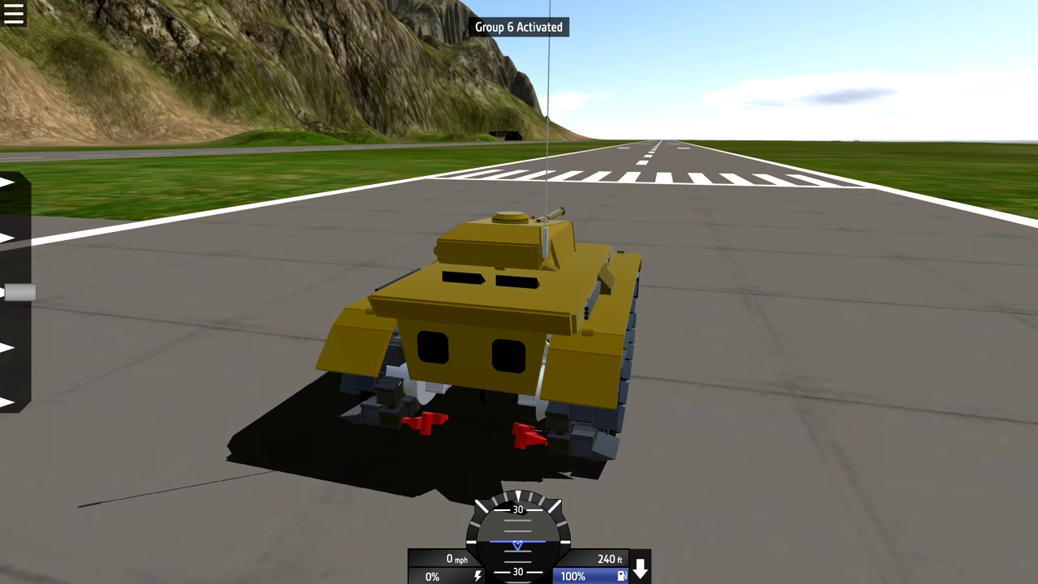
{"action": "key", "text": "Escape"}
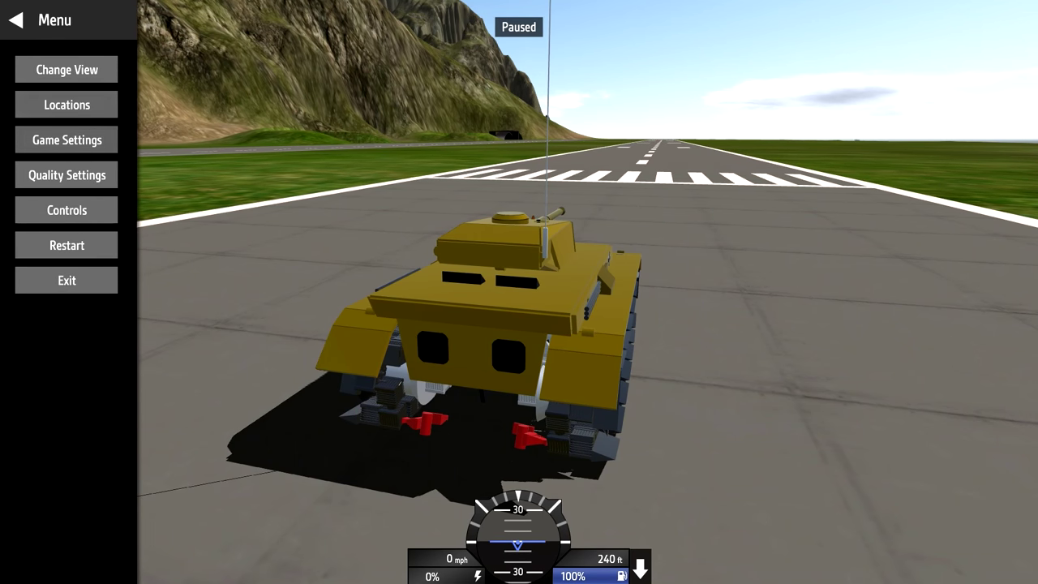
{"action": "left_click", "coordinate": [66, 210]}
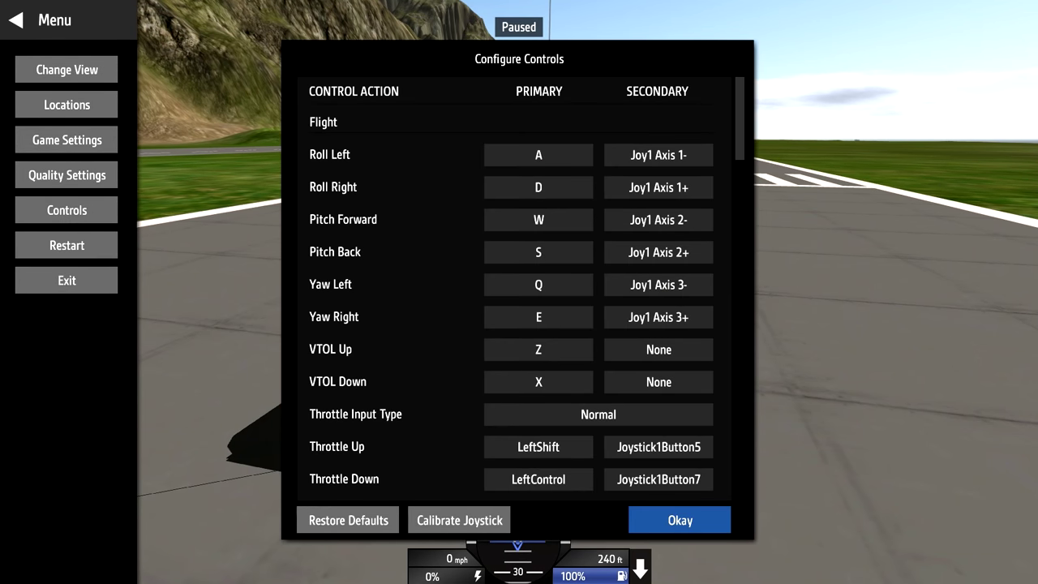
{"action": "scroll", "coordinate": [511, 288], "scroll_direction": "down", "scroll_amount": 5}
{"action": "scroll", "coordinate": [510, 288], "scroll_direction": "down", "scroll_amount": 5}
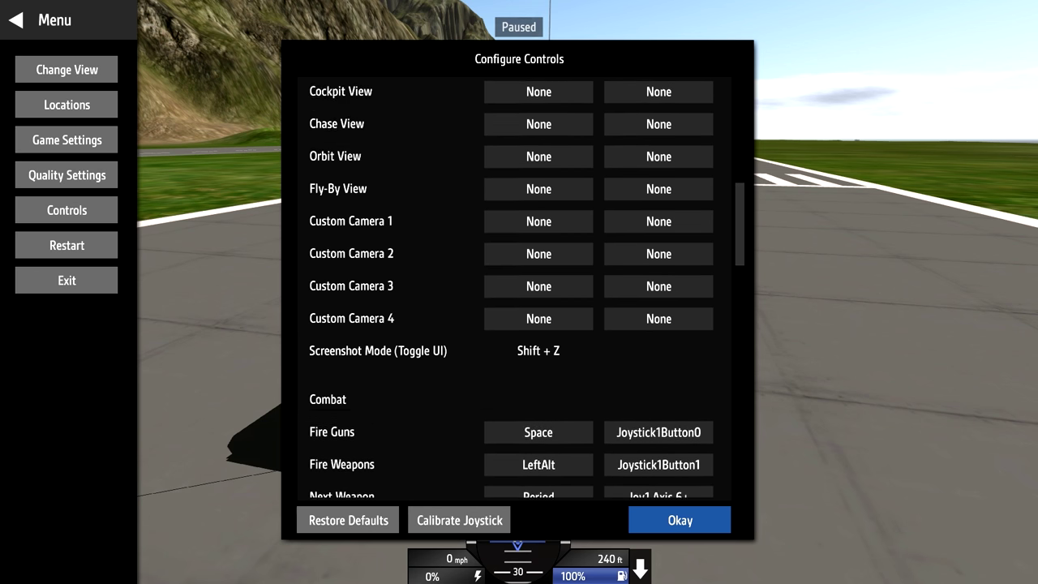
{"action": "scroll", "coordinate": [538, 222], "scroll_direction": "down", "scroll_amount": 3}
{"action": "scroll", "coordinate": [538, 222], "scroll_direction": "down", "scroll_amount": 3}
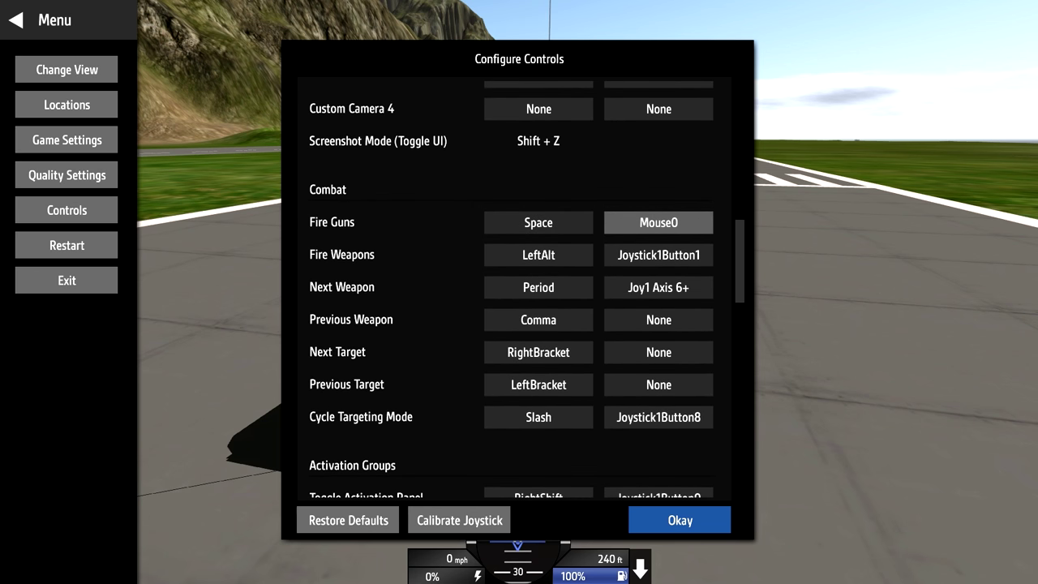
{"action": "scroll", "coordinate": [658, 222], "scroll_direction": "down", "scroll_amount": 1}
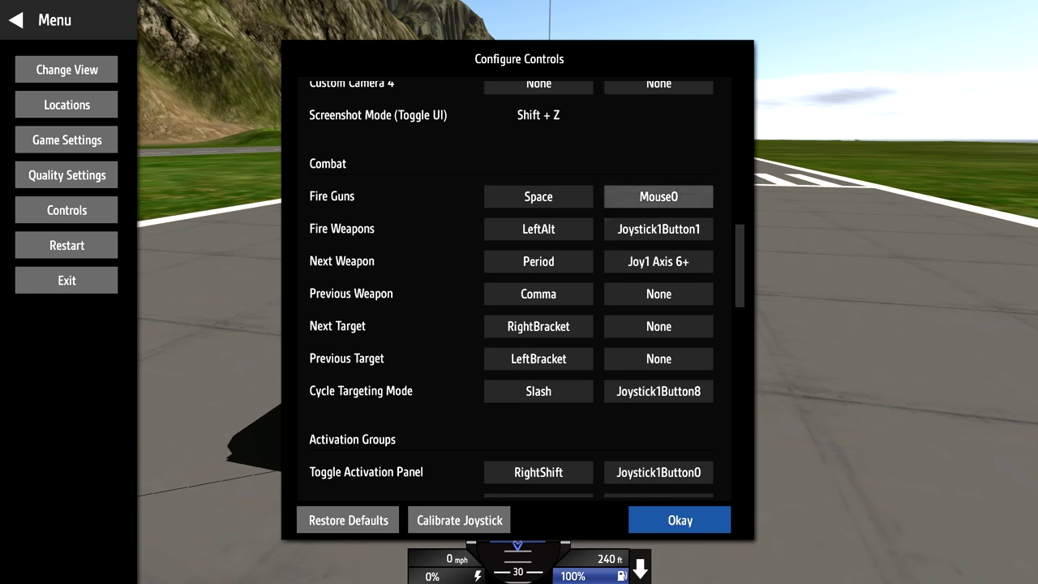
Try rebinding Fire Guns, keep Space as its primary input, then accept and resume
{"action": "left_click", "coordinate": [658, 196]}
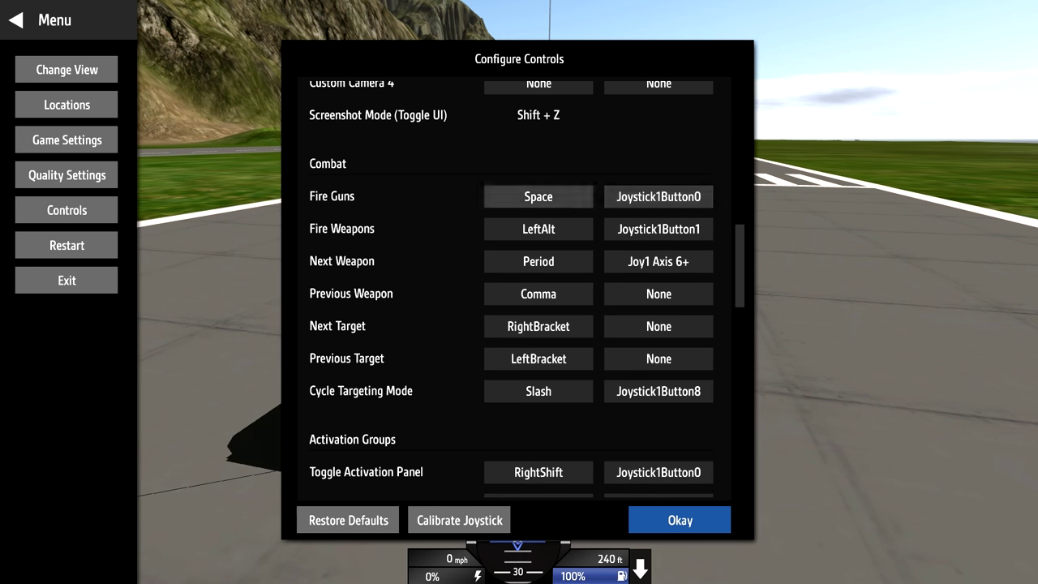
{"action": "left_click", "coordinate": [538, 196]}
{"action": "key", "text": "space"}
{"action": "left_click", "coordinate": [680, 520]}
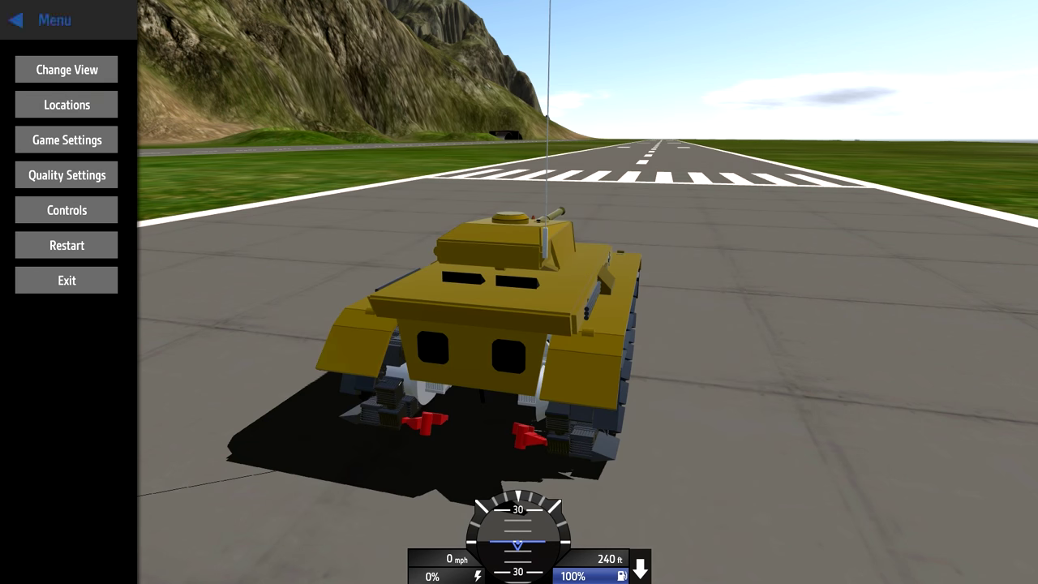
{"action": "left_click", "coordinate": [40, 19]}
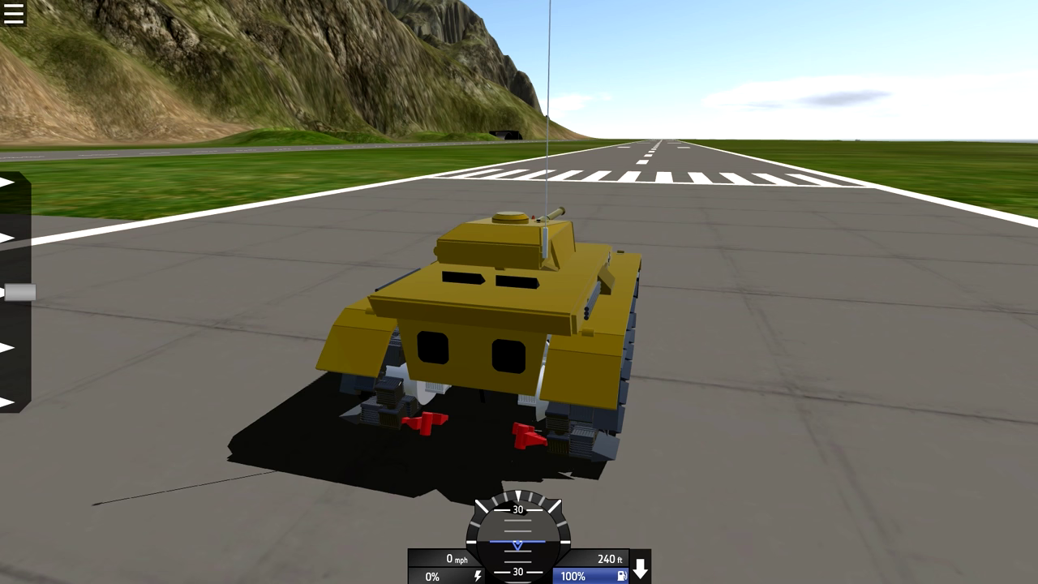
Deactivate groups 6, 5 and 4, raise the throttle slightly, and lower the left-edge slider
{"action": "key", "text": "6"}
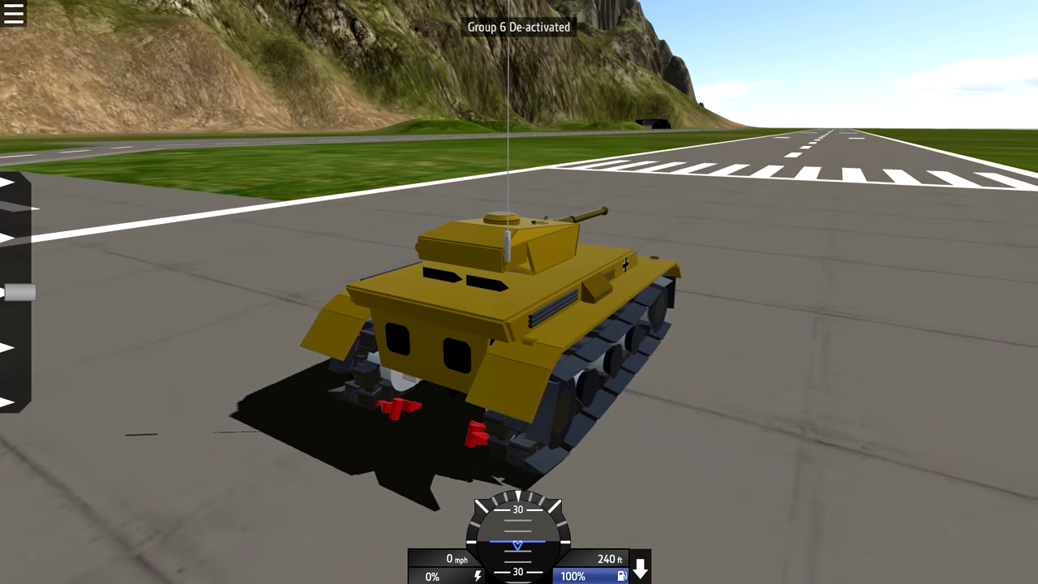
{"action": "key", "text": "5"}
{"action": "key", "text": "4"}
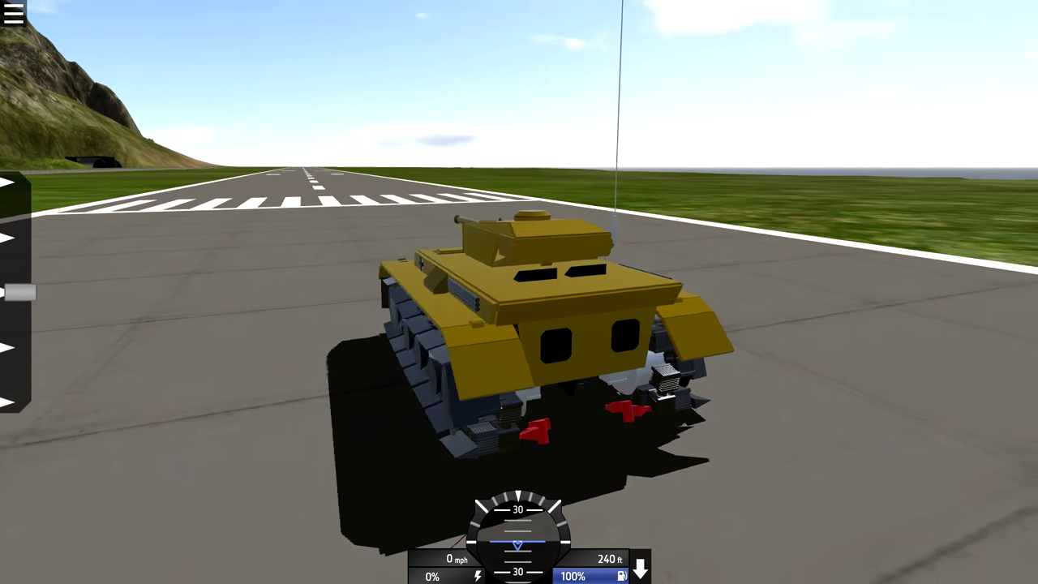
{"action": "key", "text": "shift"}
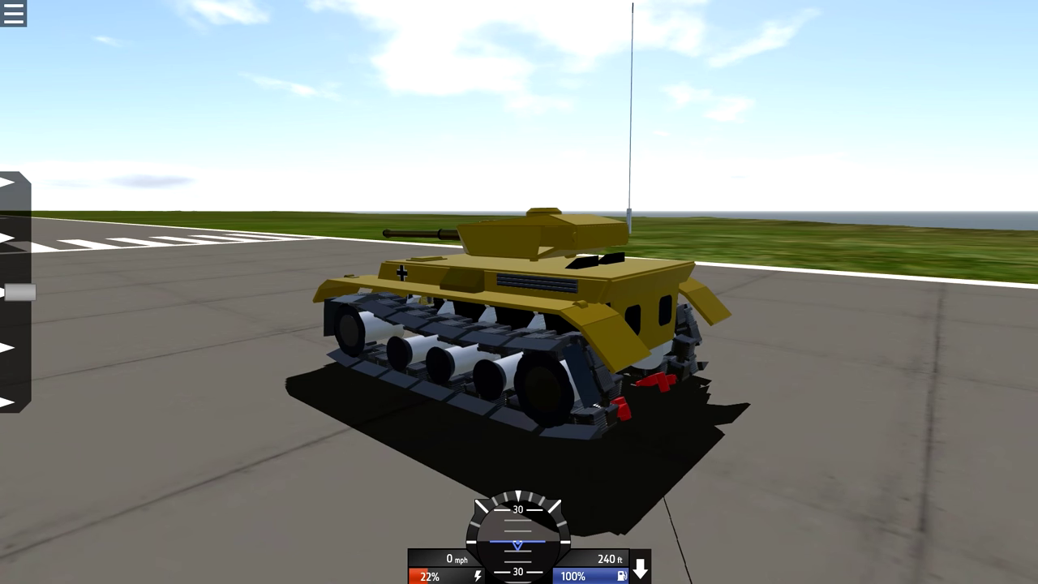
{"action": "mouse_move", "coordinate": [20, 292]}
{"action": "left_mouse_down"}
{"action": "mouse_move", "coordinate": [19, 181]}
{"action": "mouse_move", "coordinate": [20, 397]}
{"action": "left_mouse_up"}
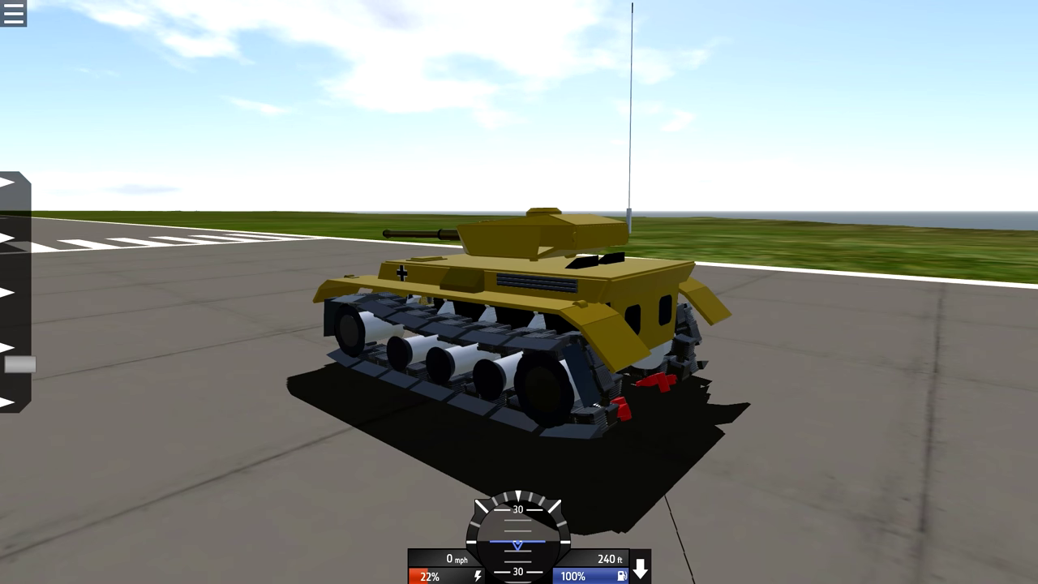
Drive the tank off at full throttle and activate groups 2 and 4
{"action": "key", "text": "shift"}
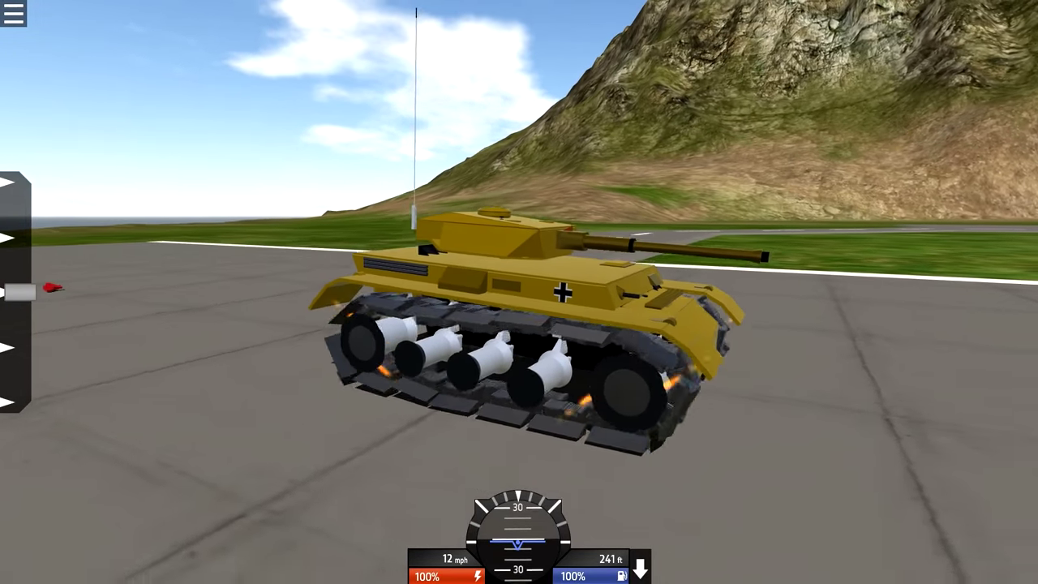
{"action": "key", "text": "2"}
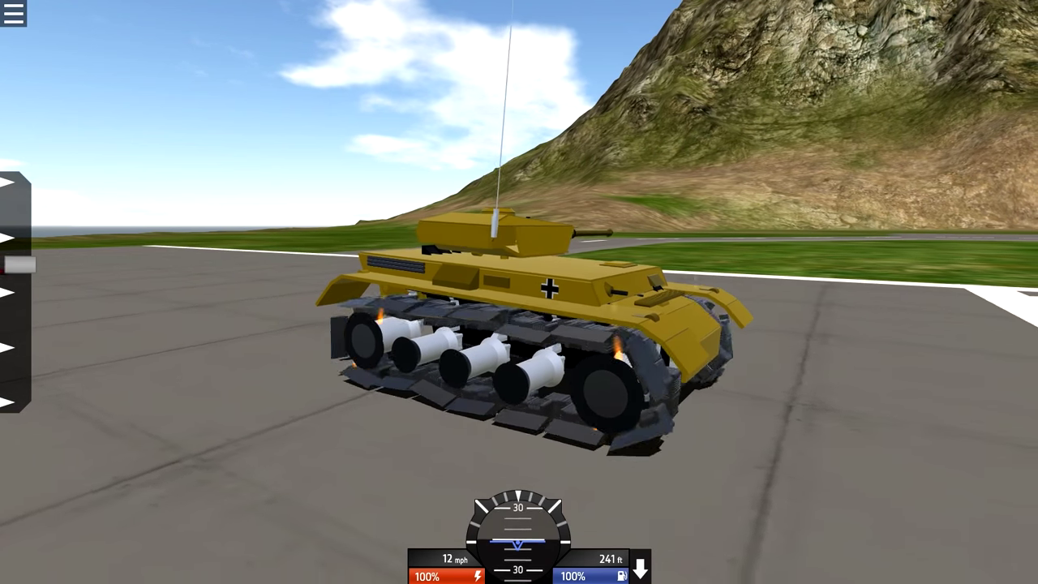
{"action": "key", "text": "4"}
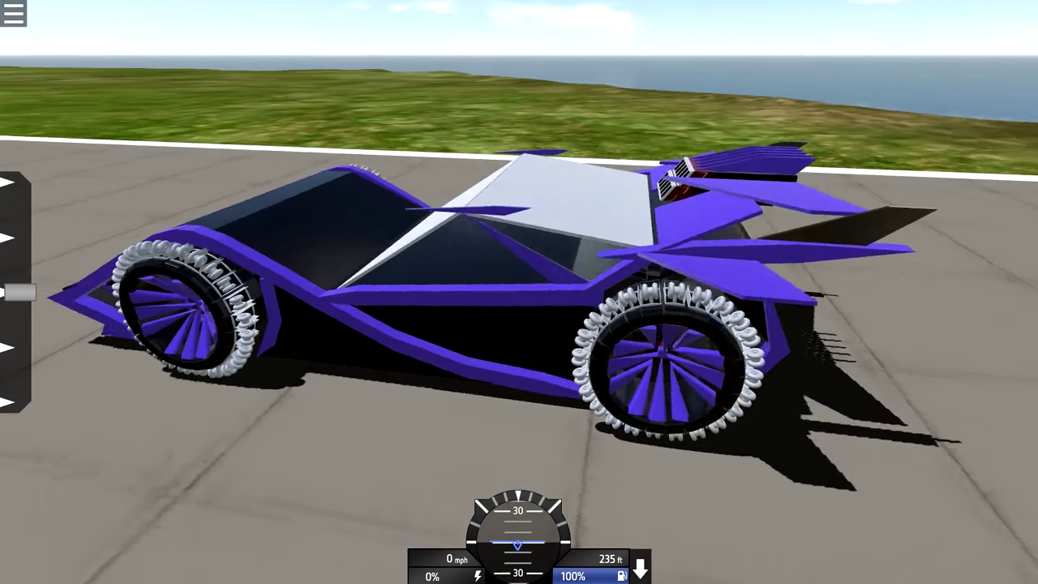
Retract and re-extend the purple car's landing gear, then drive off at full throttle
{"action": "key", "text": "g"}
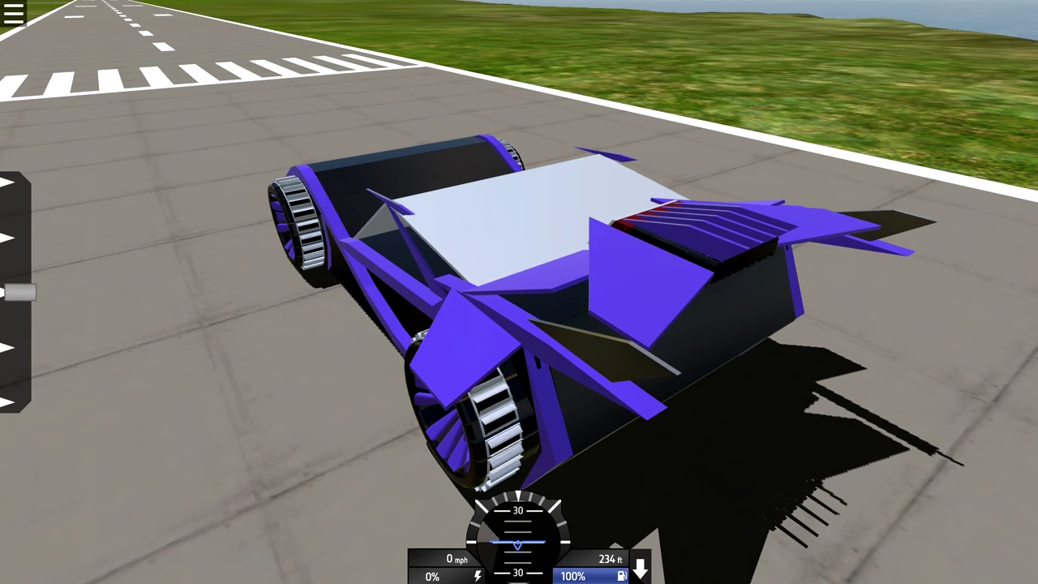
{"action": "key", "text": "g"}
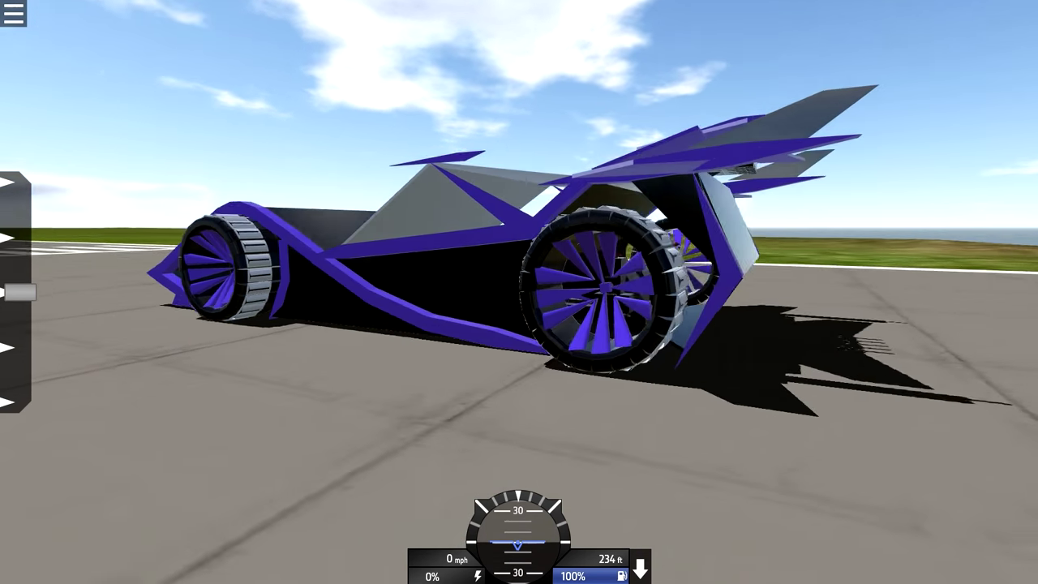
{"action": "key", "text": "w"}
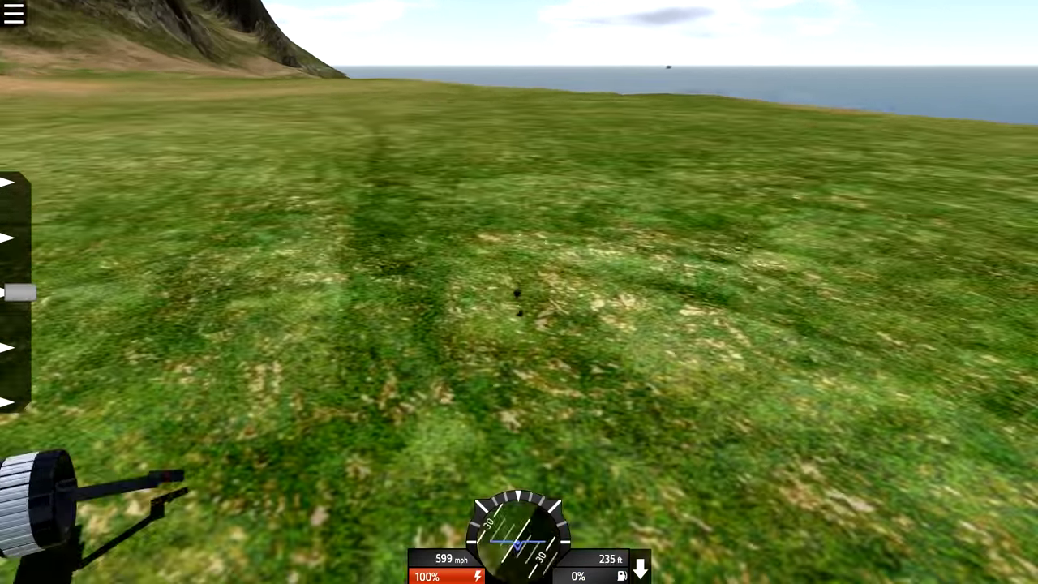
Restart the level to reset the purple car on the runway, then throttle up to drive off
{"action": "key", "text": "Escape"}
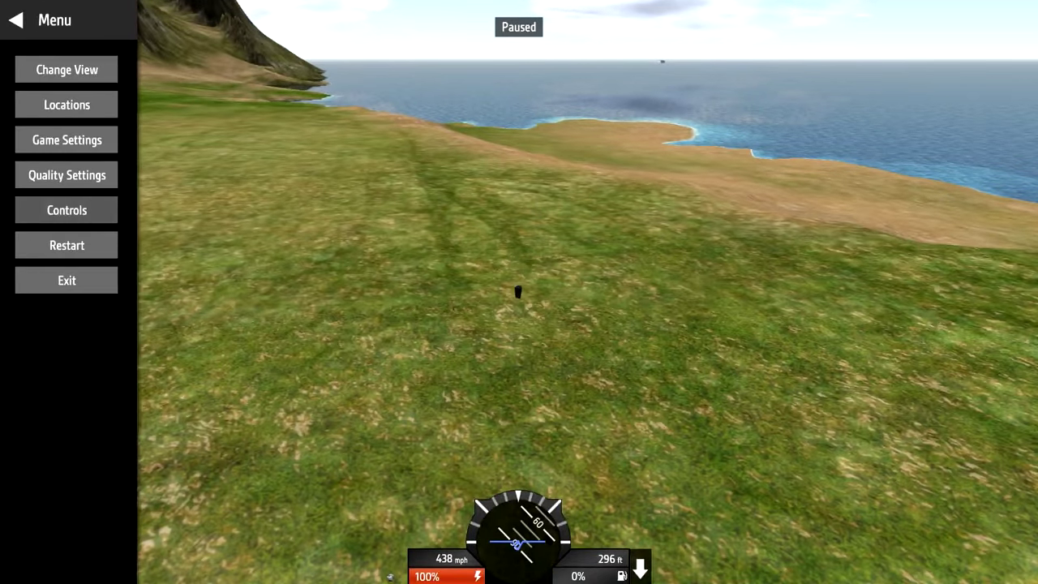
{"action": "left_click", "coordinate": [66, 245]}
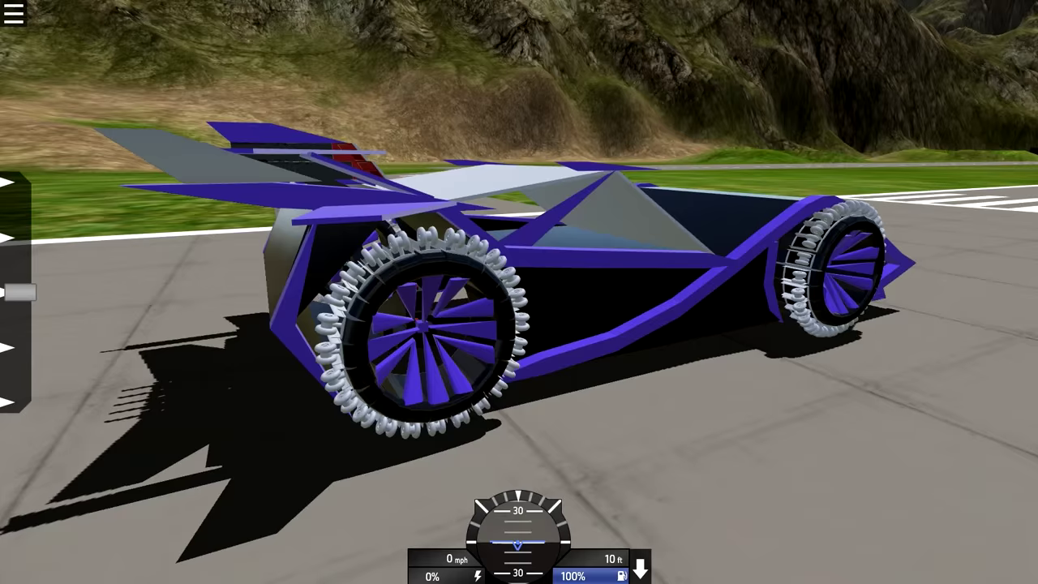
{"action": "key", "text": "shift"}
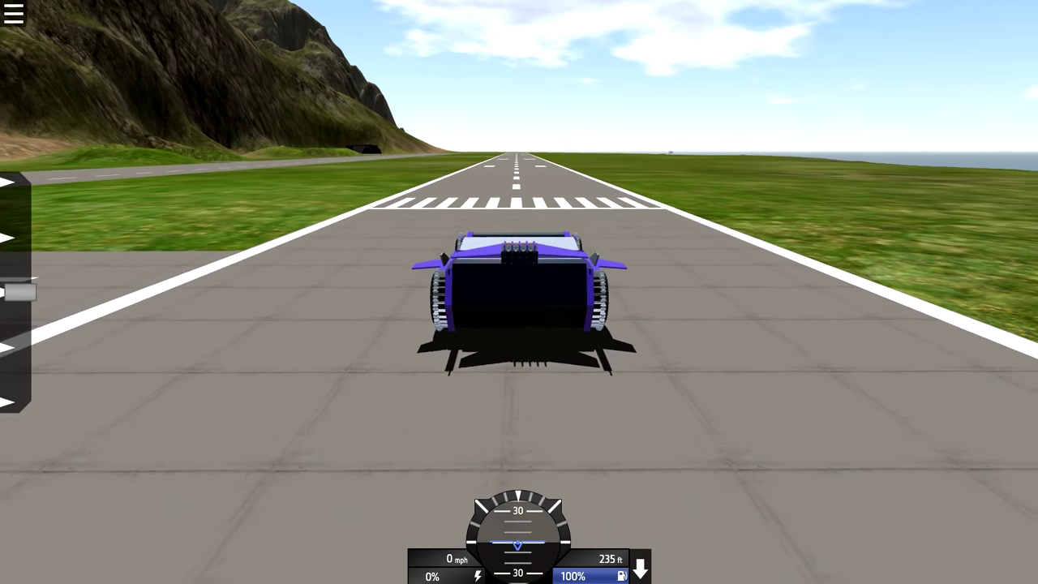